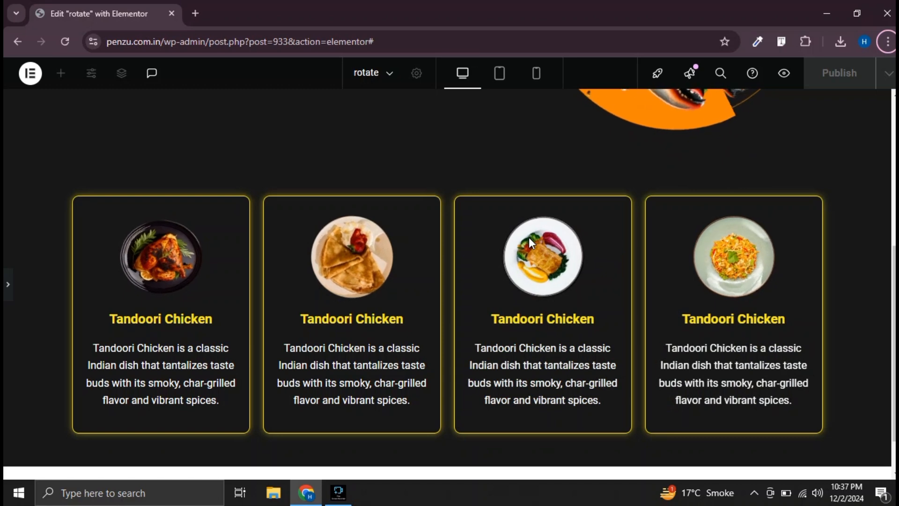
scroll(529, 237, down, 2)
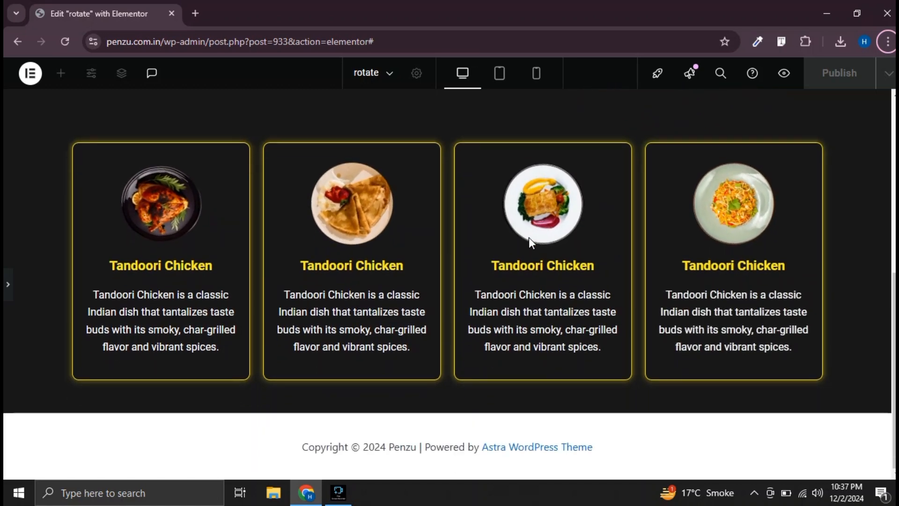
scroll(529, 237, up, 5)
scroll(529, 237, up, 2)
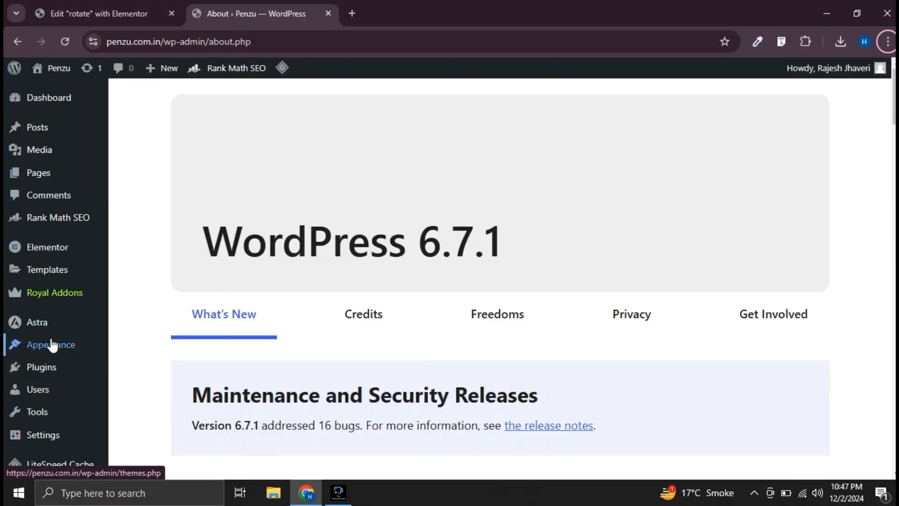
Find the "xpro elementor addons" plugin in the WordPress plugin directory, then install and activate Xpro Addons For Elementor
scroll(24, 341, down, 3)
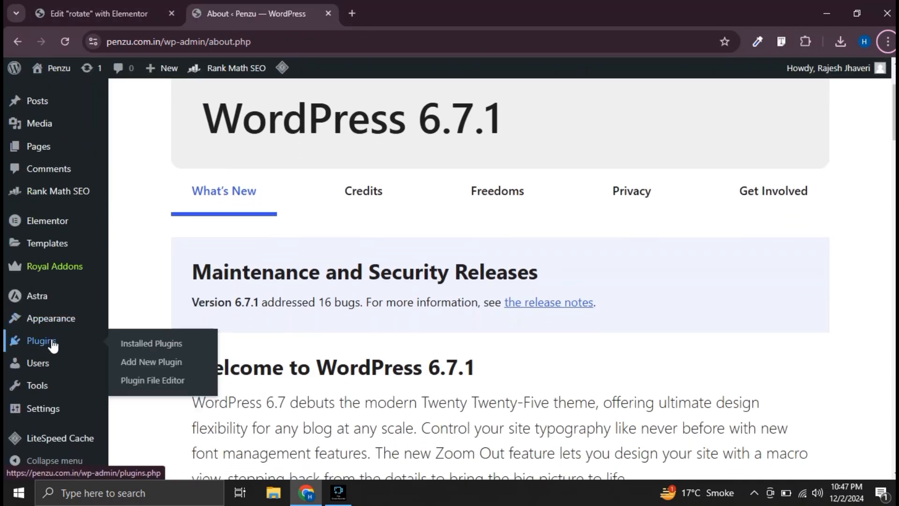
click(151, 363)
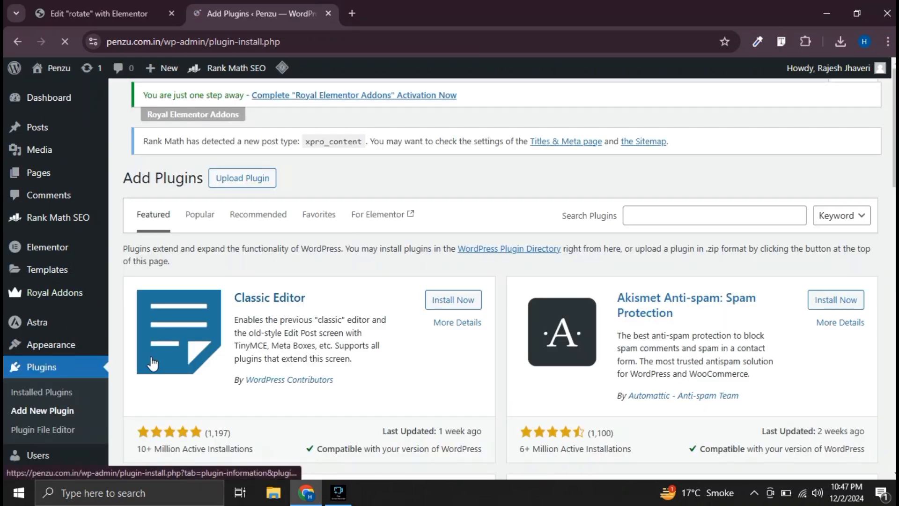
click(653, 215)
text(xpro elementor addons)
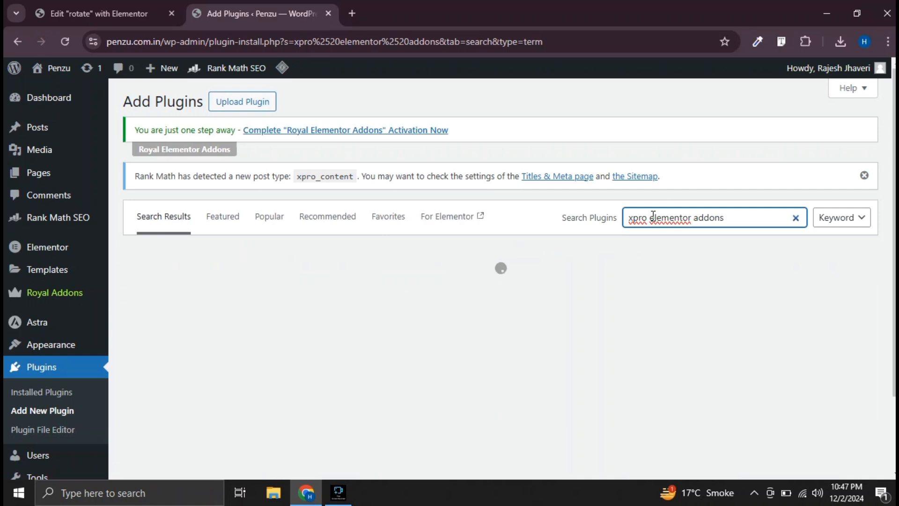
click(441, 294)
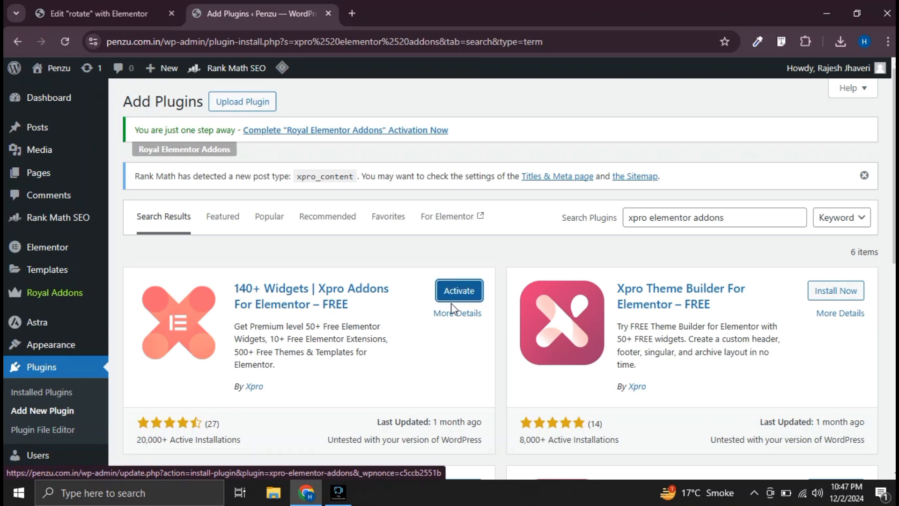
click(454, 294)
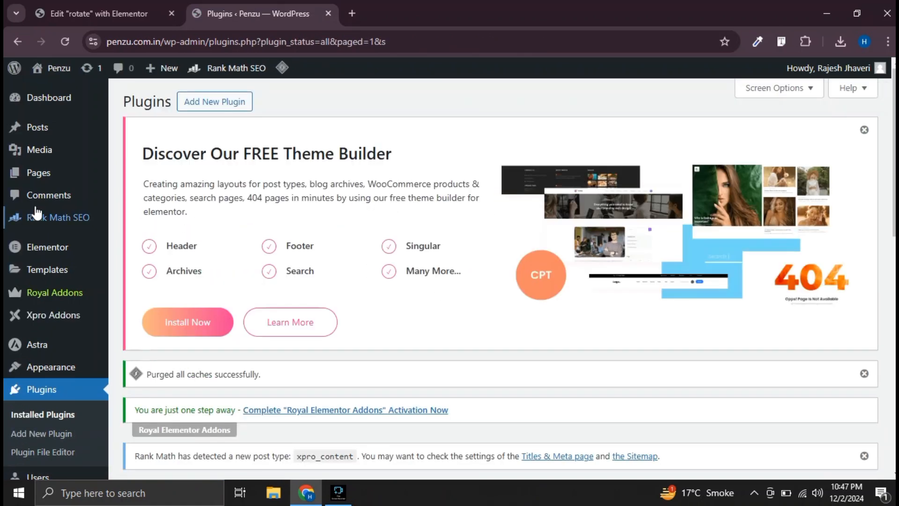
Review the extension modules in the Xpro Addons settings, including Floating Effect
mouse_move(53, 322)
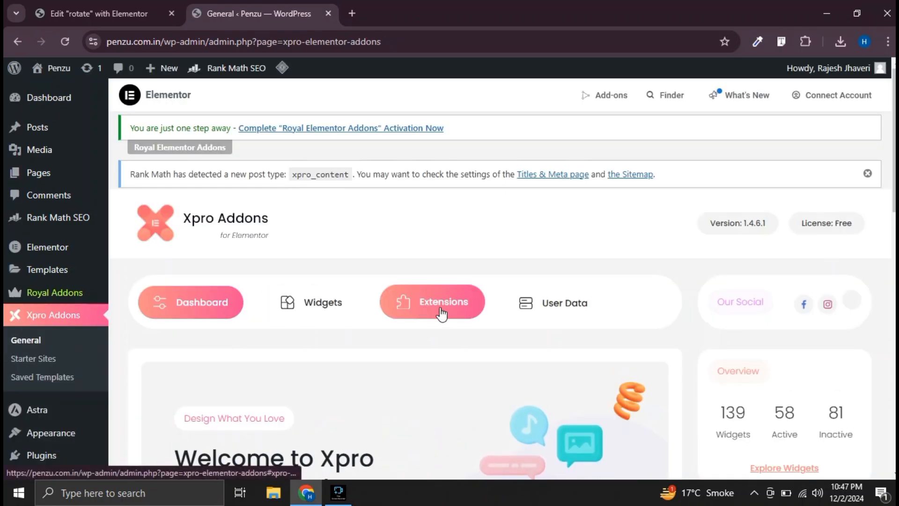
click(440, 313)
scroll(328, 305, down, 6)
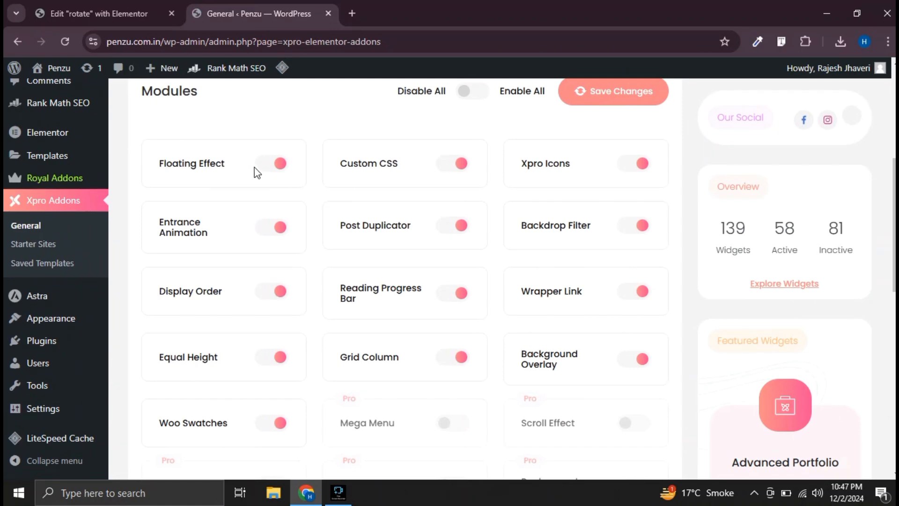
scroll(429, 213, down, 6)
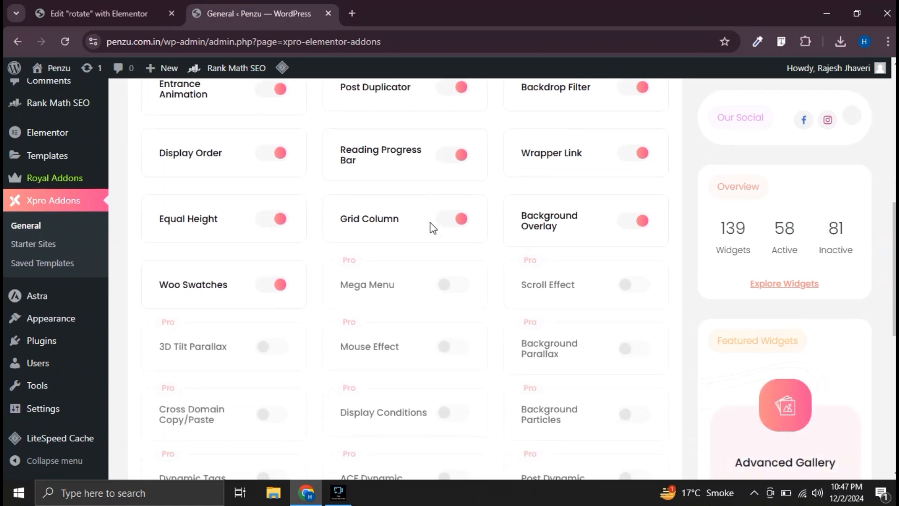
scroll(432, 228, up, 12)
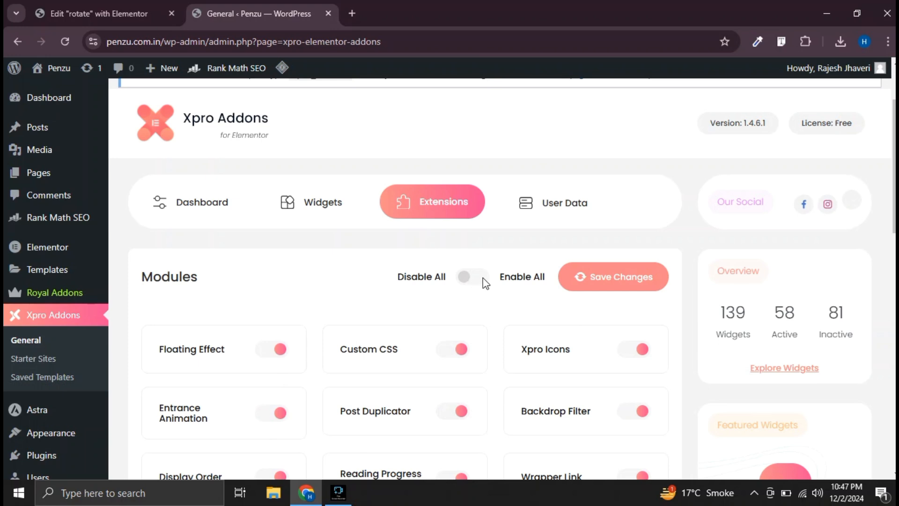
scroll(337, 185, up, 2)
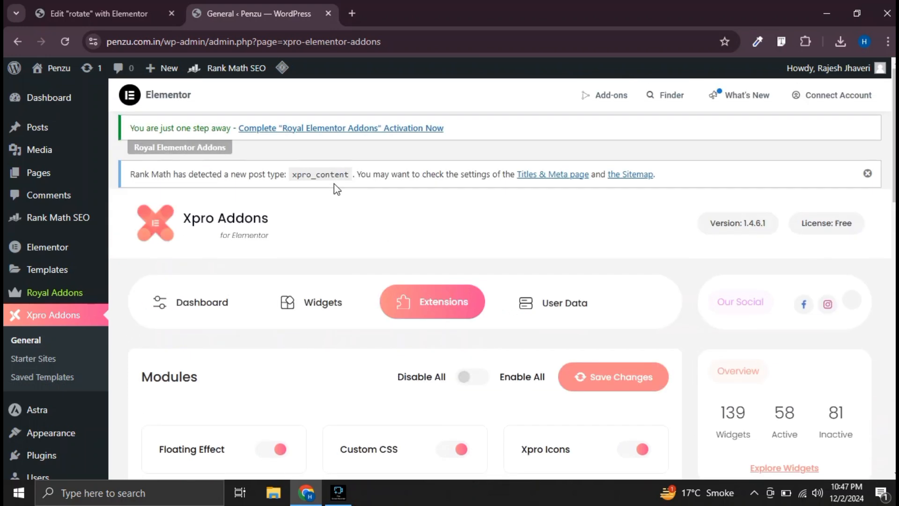
Reload the Xpro Addons settings page and the Elementor editor of the "rotate" page
click(65, 43)
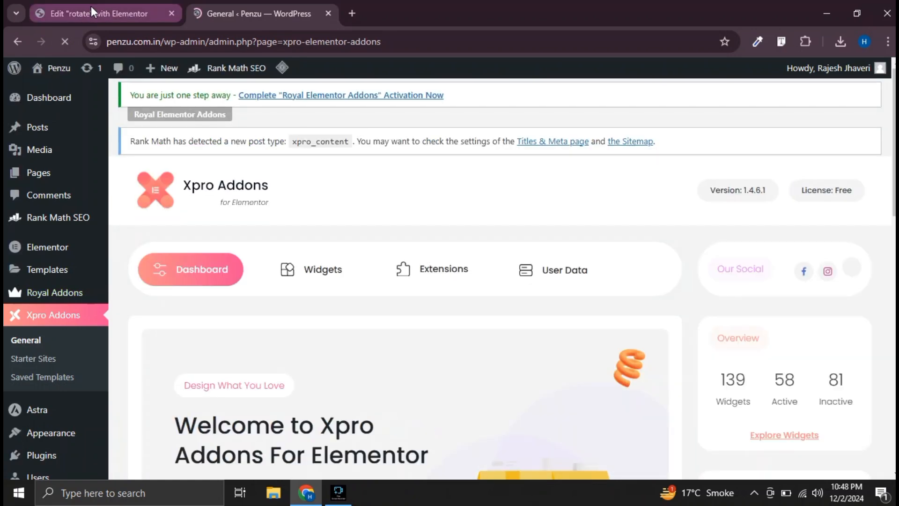
click(91, 7)
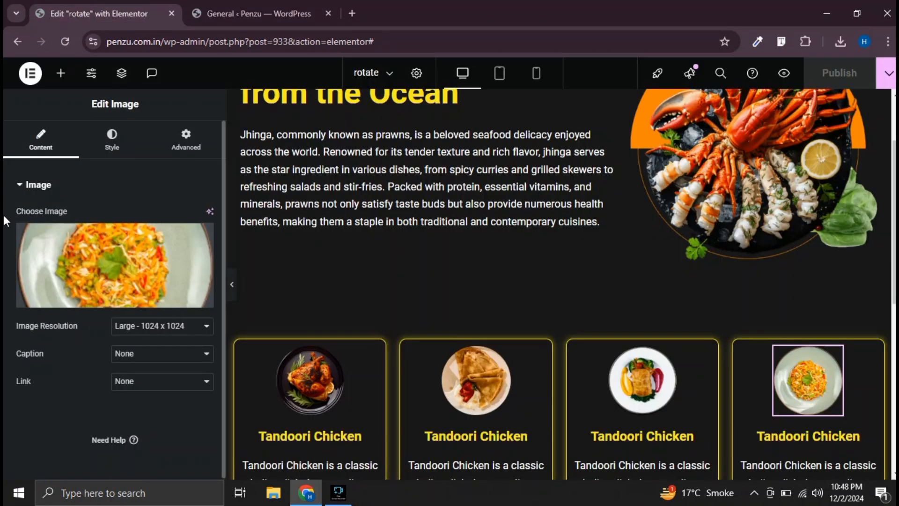
click(59, 47)
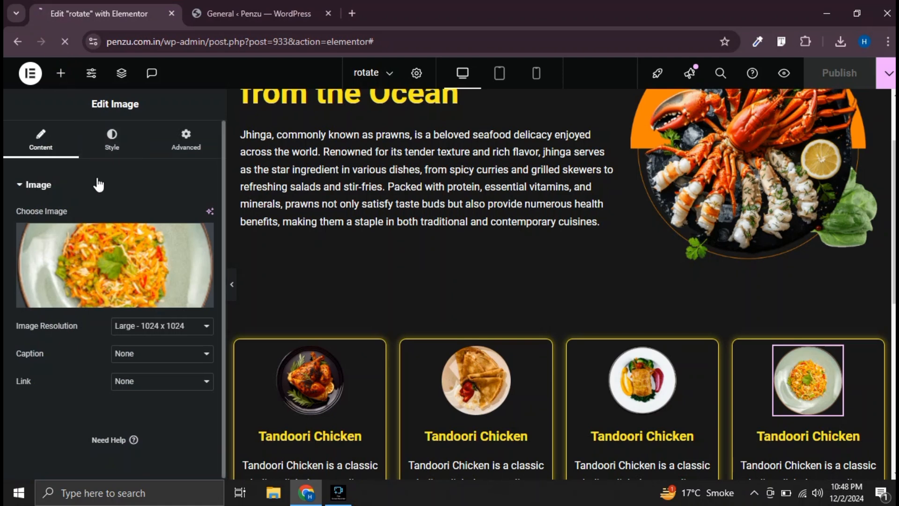
mouse_move(143, 284)
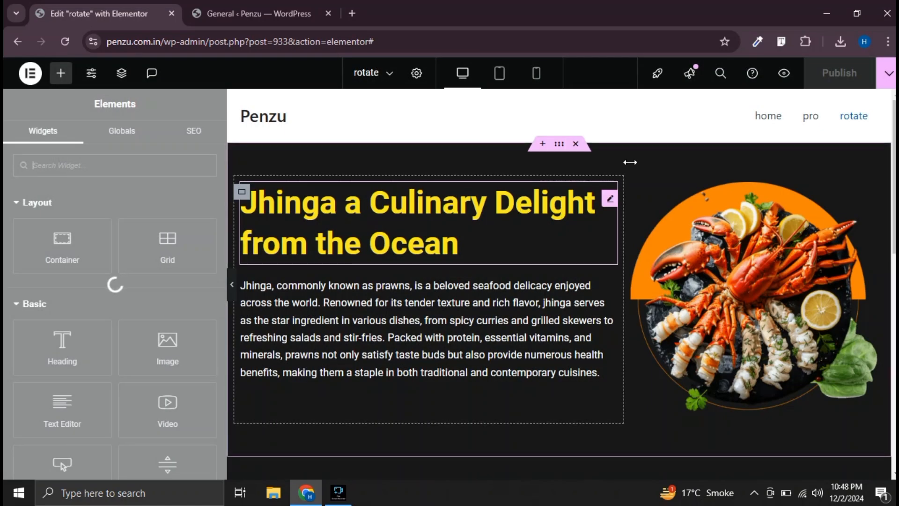
Open the Floating Effect settings of the seafood platter image beside the main heading
scroll(656, 154, down, 1)
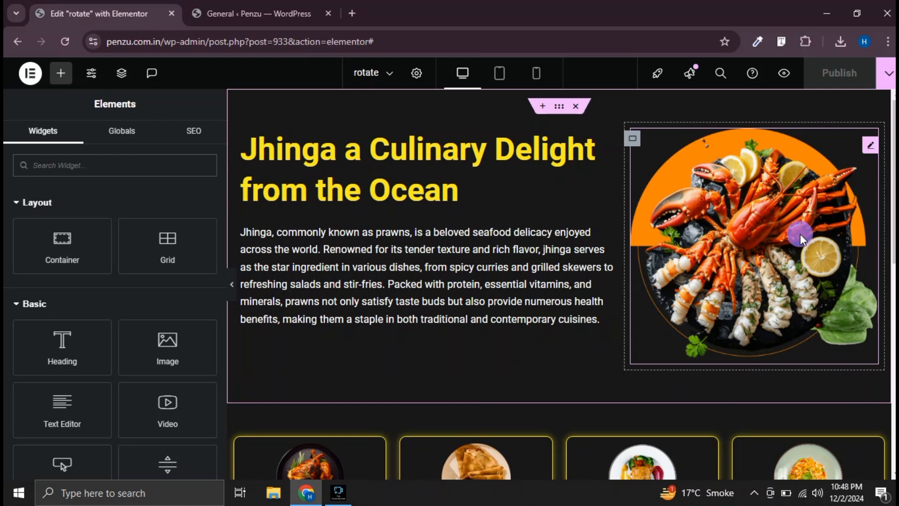
click(800, 234)
click(181, 140)
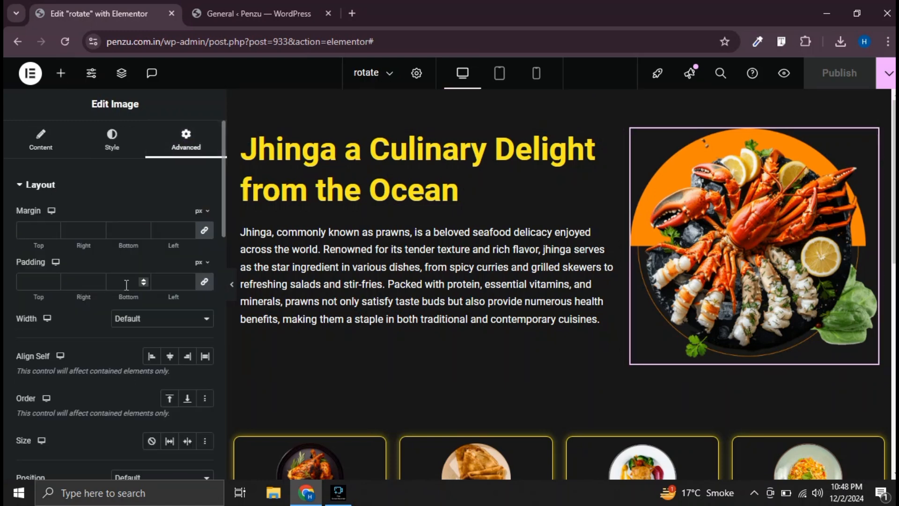
scroll(125, 285, down, 10)
scroll(127, 291, up, 2)
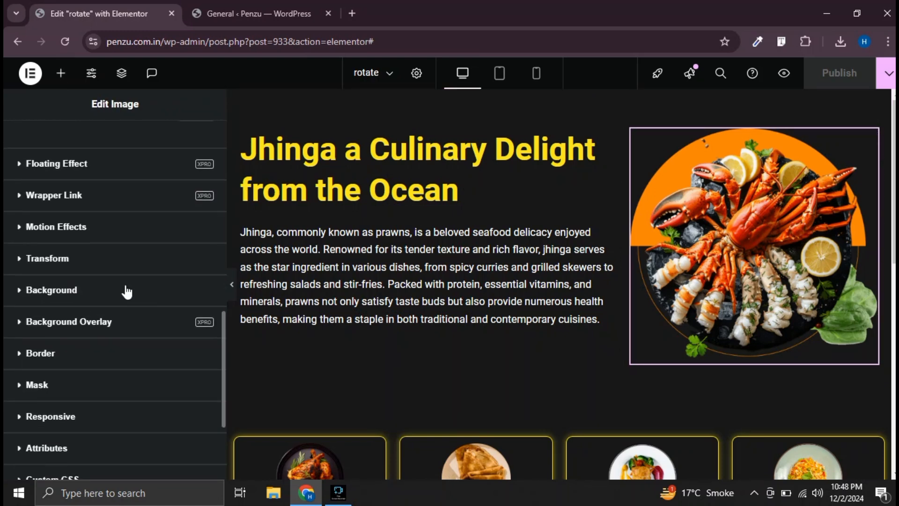
click(88, 236)
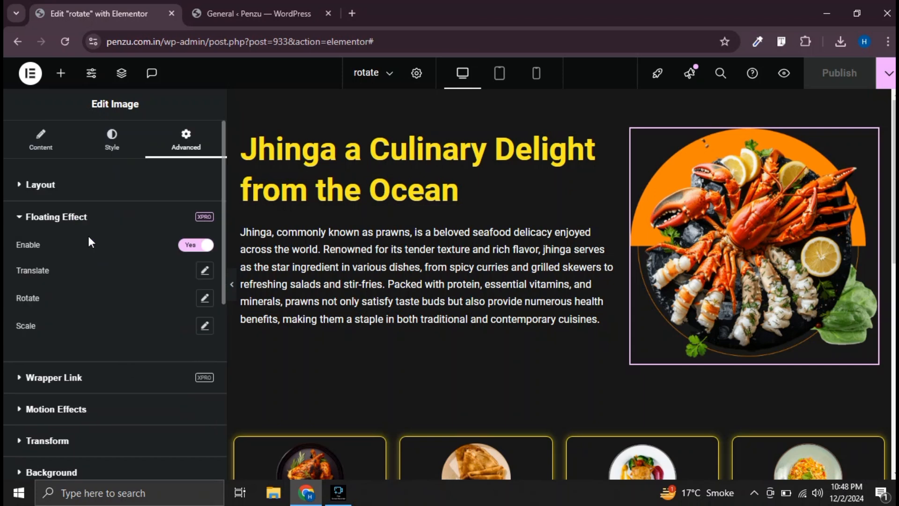
Activate the Translate effect on the seafood image and set Translate X from -100px to 100px
click(204, 271)
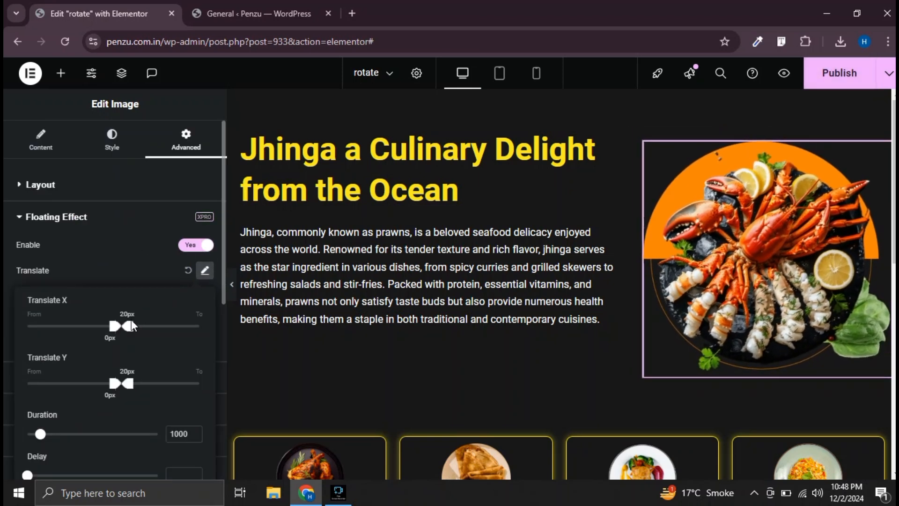
drag(130, 325, 205, 327)
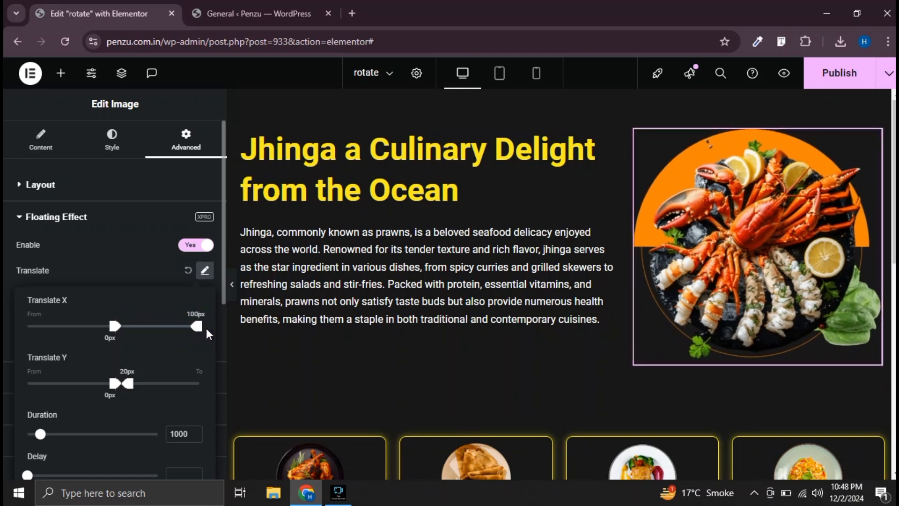
drag(115, 328, 6, 312)
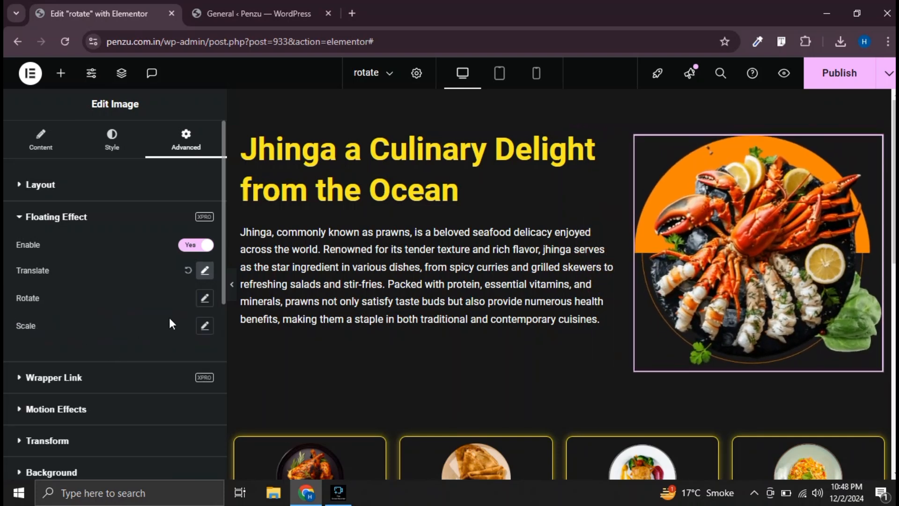
Narrow the Translate X range of the seafood image to -9px through 19px
click(204, 271)
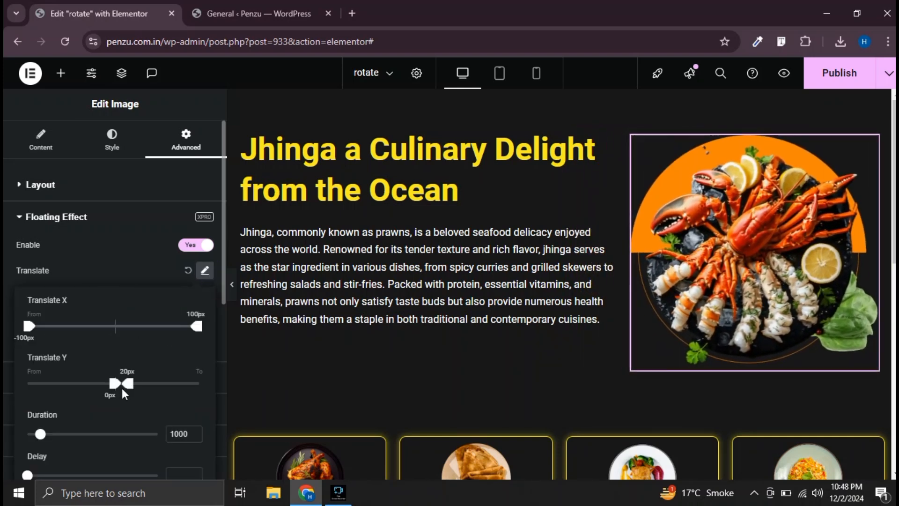
drag(196, 327, 128, 328)
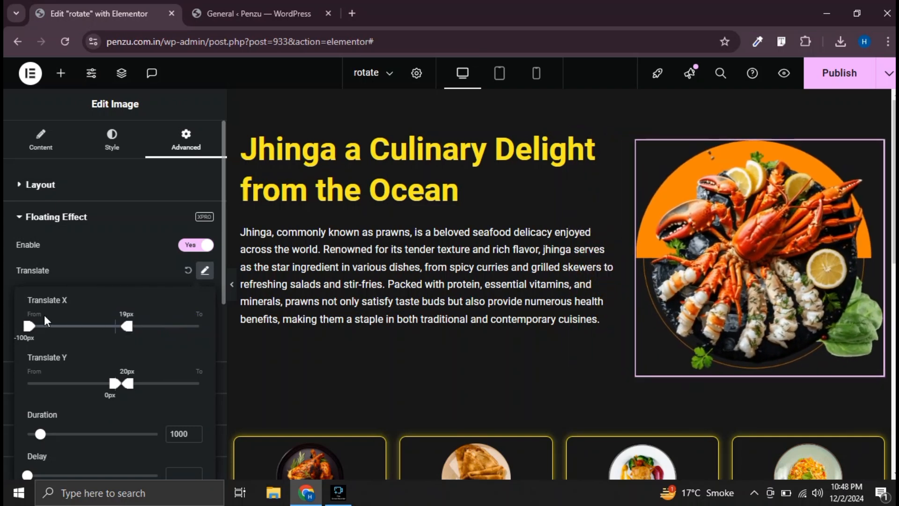
drag(29, 325, 106, 332)
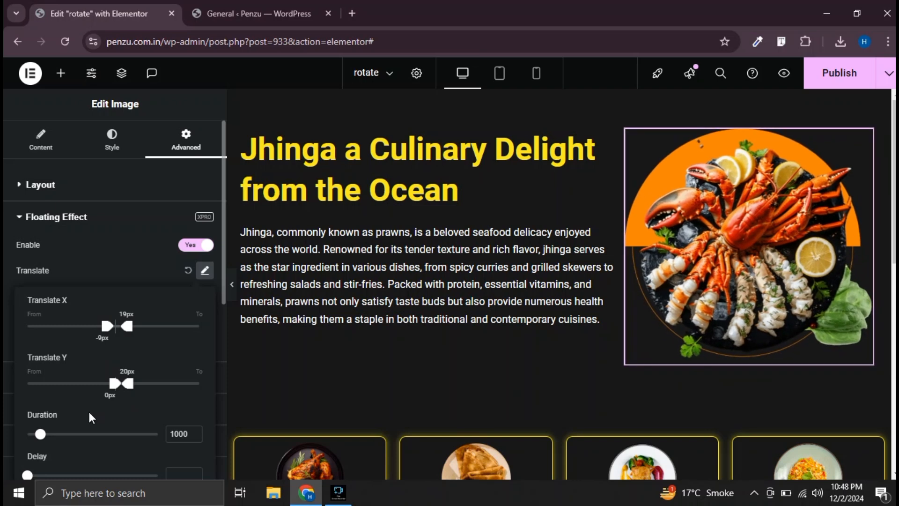
Set the Translate effect's delay to 700 and its duration to 1600
scroll(89, 411, down, 5)
scroll(49, 303, up, 3)
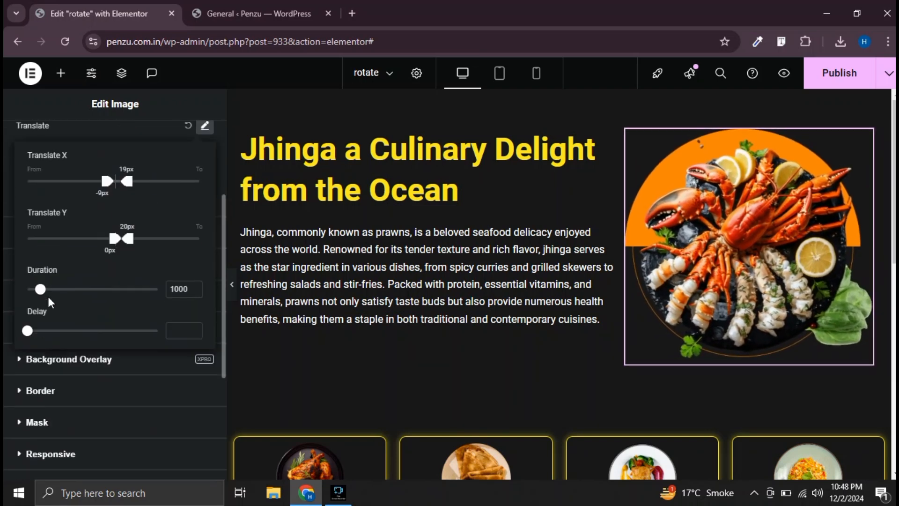
mouse_move(27, 331)
mouse_down()
mouse_move(57, 335)
mouse_move(42, 337)
mouse_up()
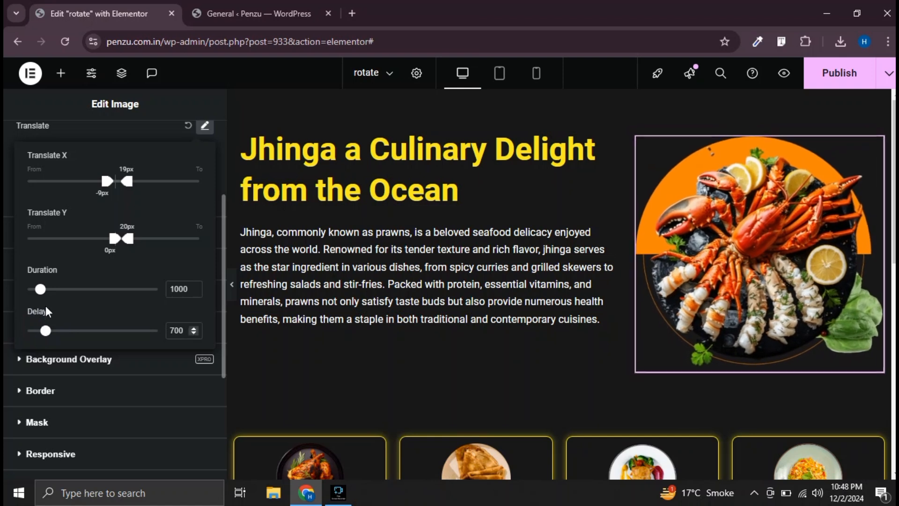
drag(45, 294, 52, 295)
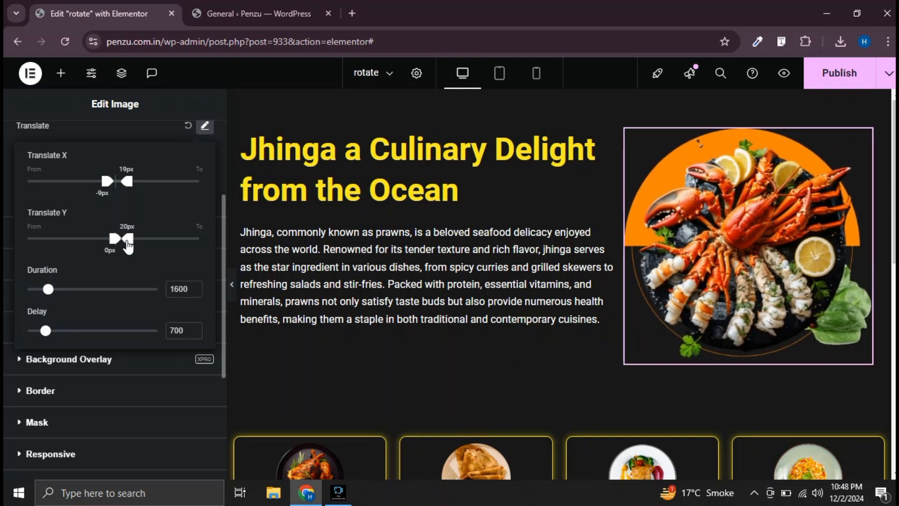
Try a Translate X range from -17px to 35px, and reset the Translate effect to its defaults
drag(129, 190, 134, 185)
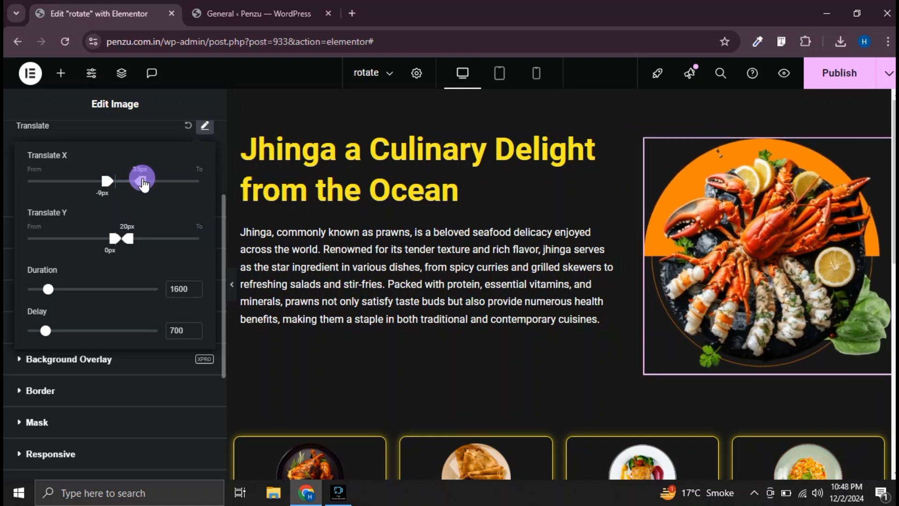
drag(107, 183, 100, 182)
scroll(132, 166, up, 1)
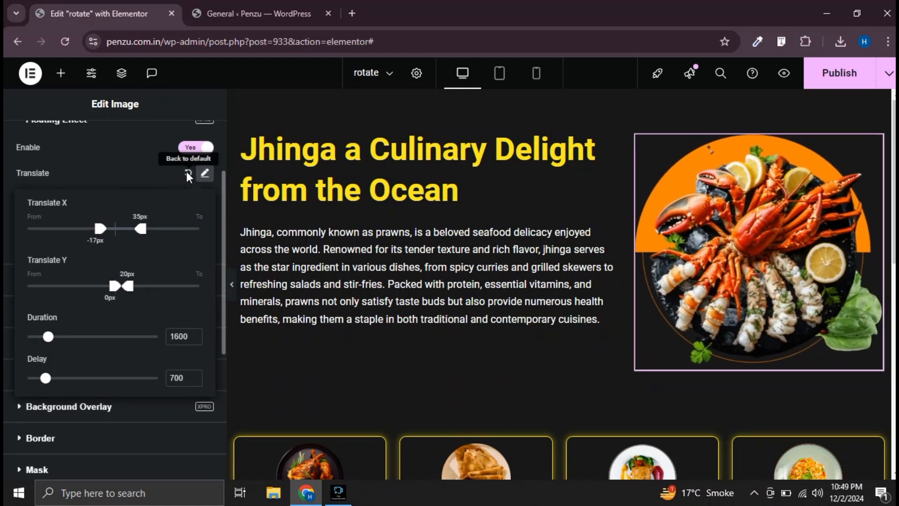
click(187, 173)
Activate the Rotate effect on the seafood image, try Loose mode with X and Y rotation, and return to the Rotate Z mode
click(205, 201)
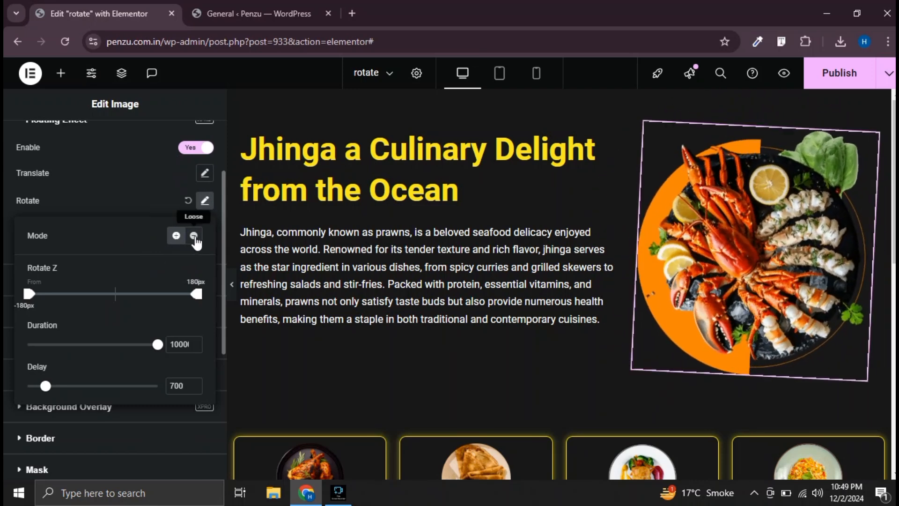
click(193, 240)
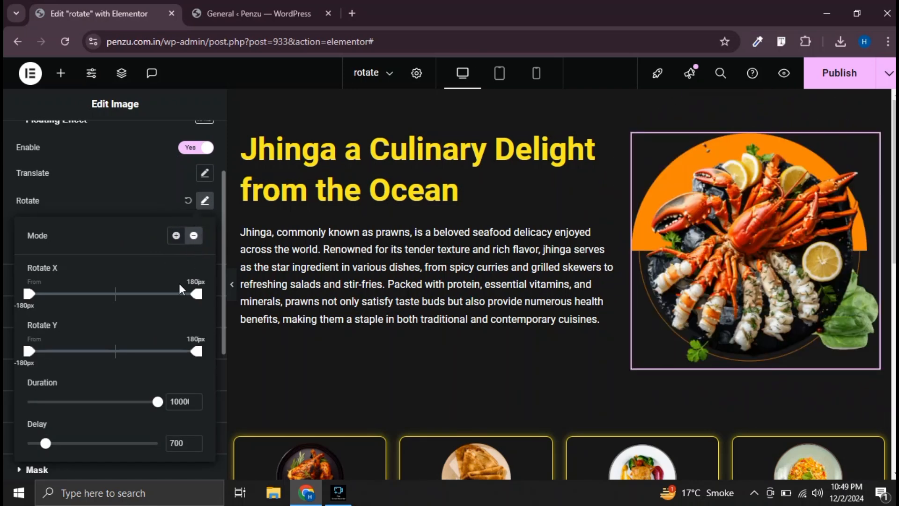
mouse_move(198, 303)
mouse_down()
mouse_move(122, 301)
mouse_move(203, 304)
mouse_up()
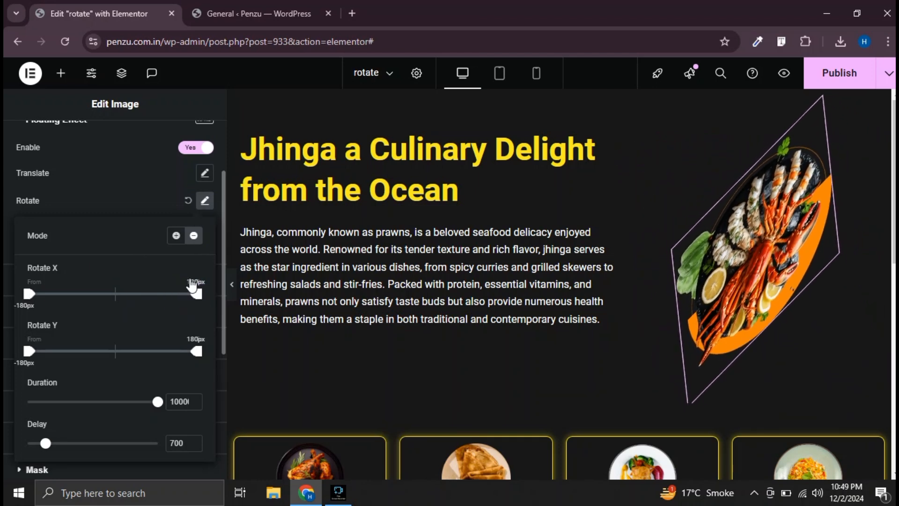
click(176, 235)
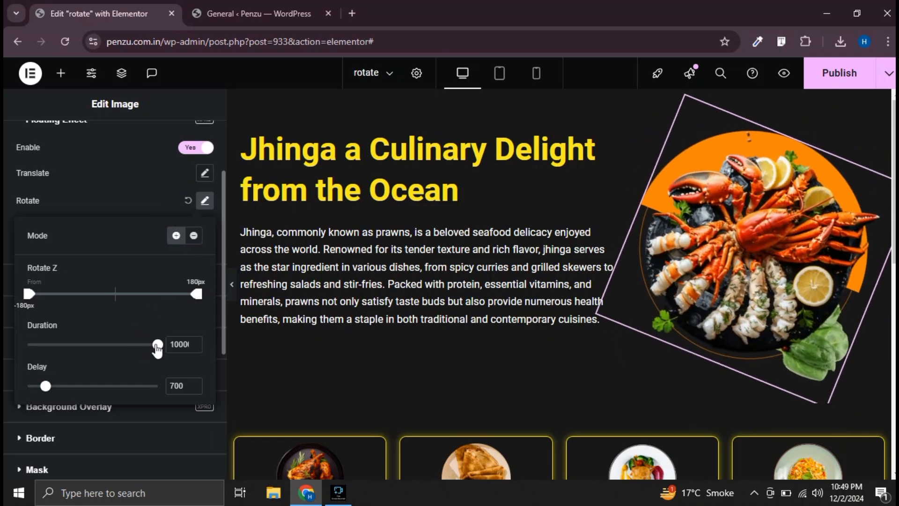
Set the seafood image's Rotate duration to 10000, try the X and Y rotation mode, and return to Rotate Z
drag(157, 344, 211, 355)
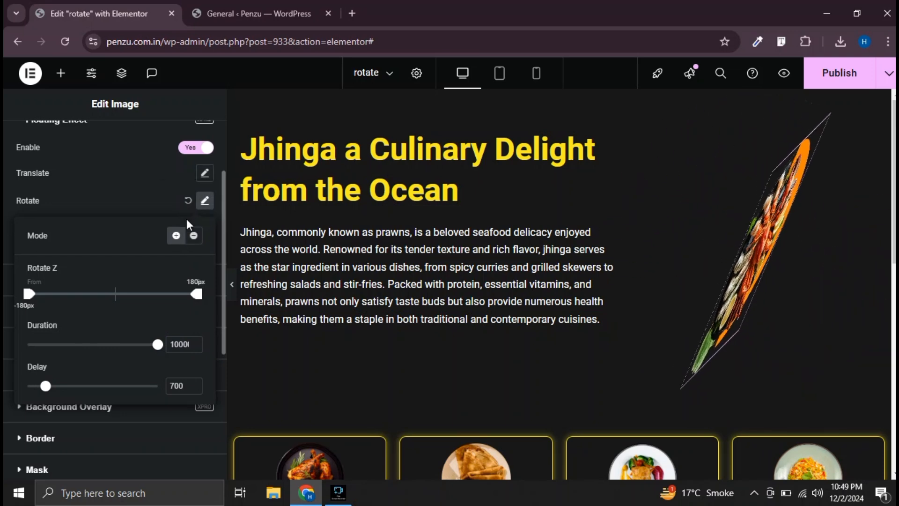
click(193, 236)
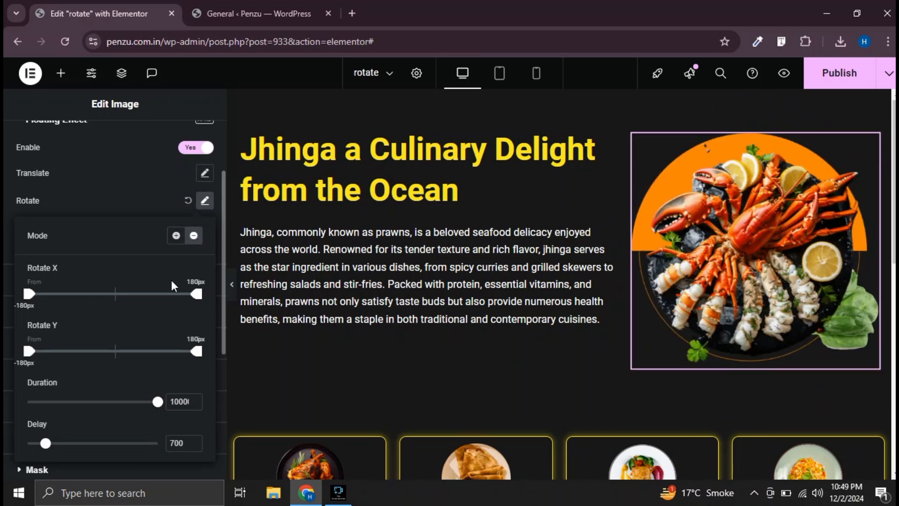
click(177, 236)
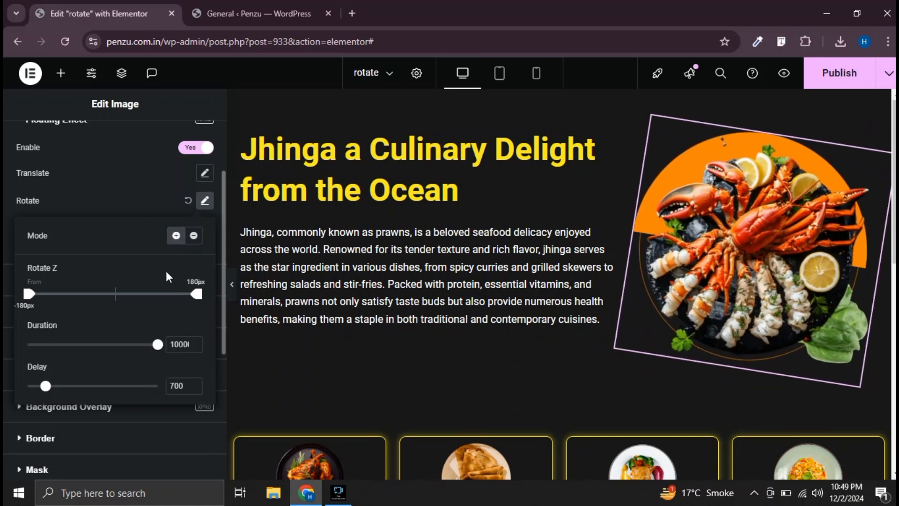
click(205, 200)
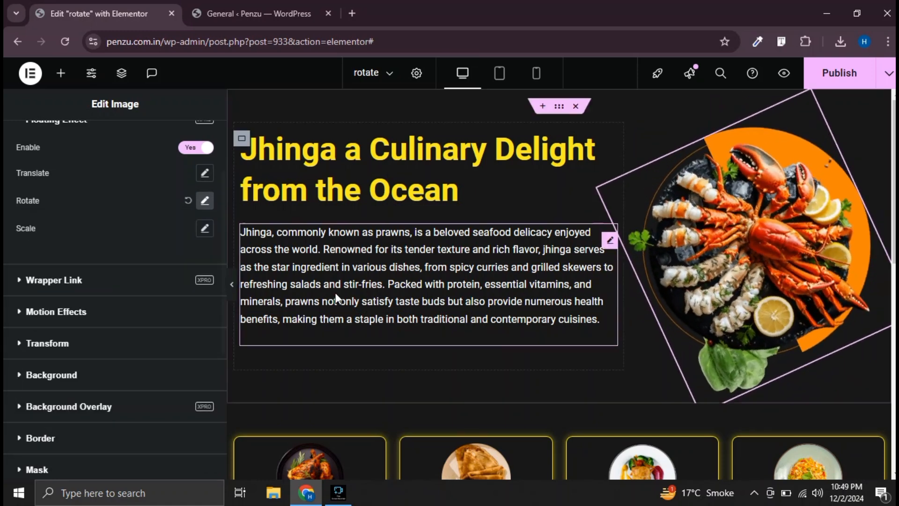
Enable the Floating Effect on the first card's chicken image and activate its Rotate effect
scroll(336, 293, down, 4)
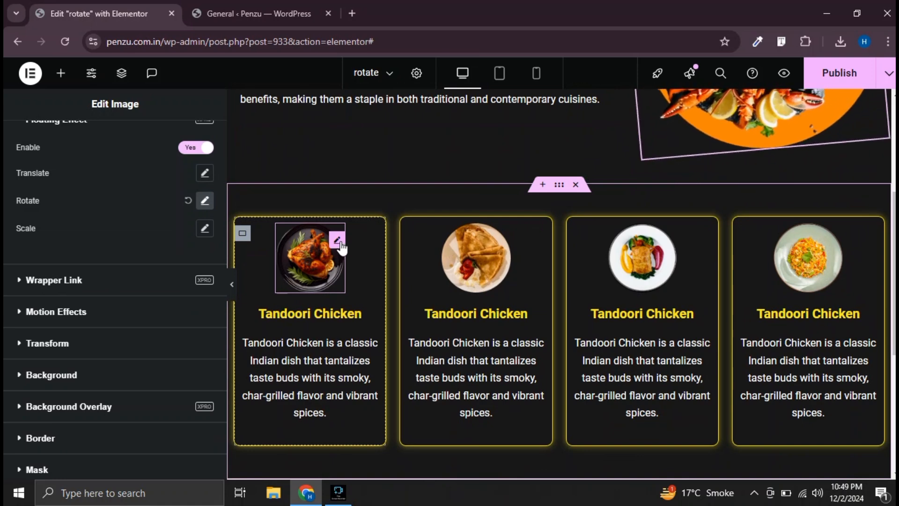
click(322, 240)
click(186, 142)
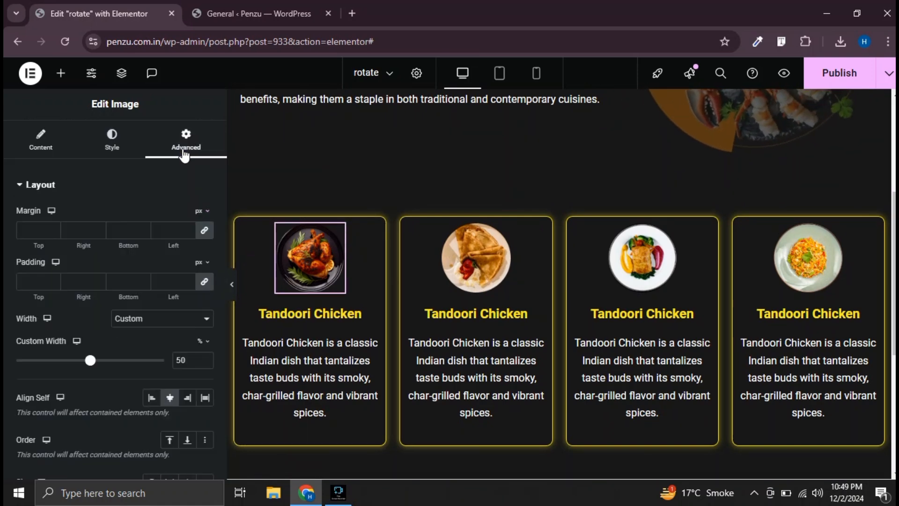
scroll(166, 277, down, 7)
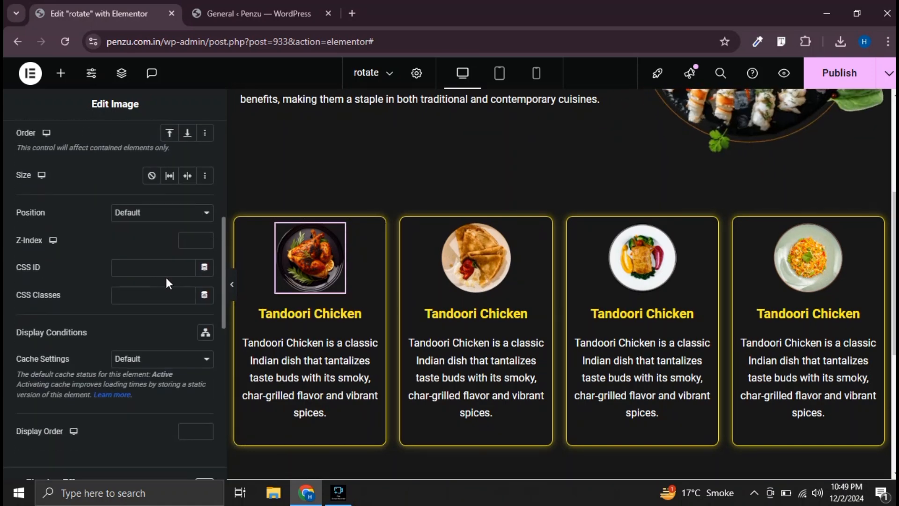
scroll(165, 283, down, 5)
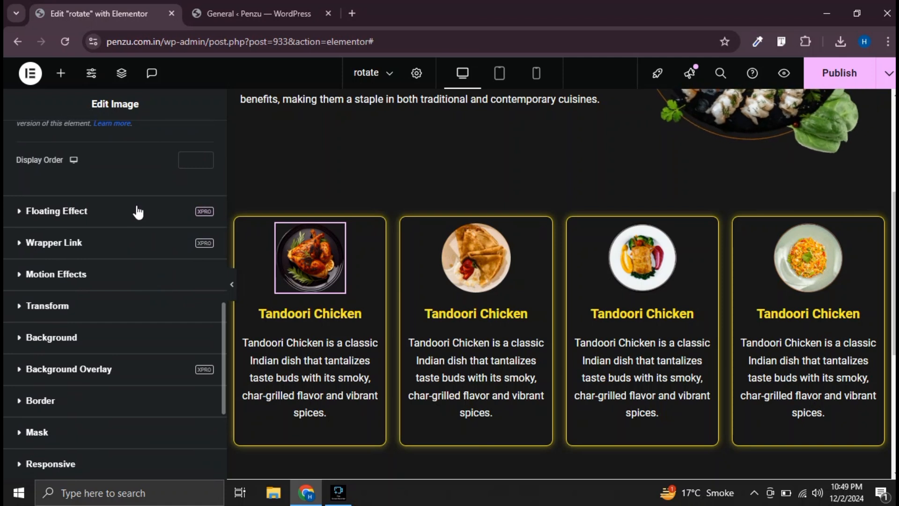
click(138, 212)
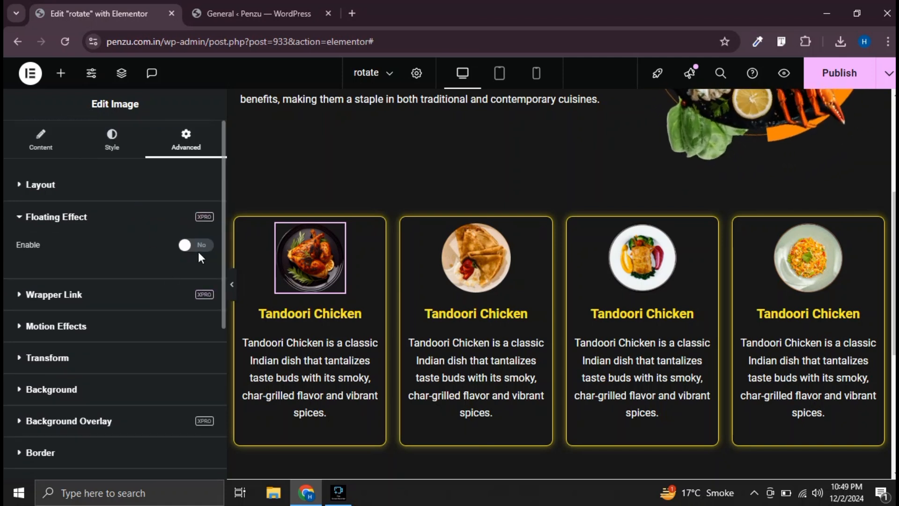
click(197, 247)
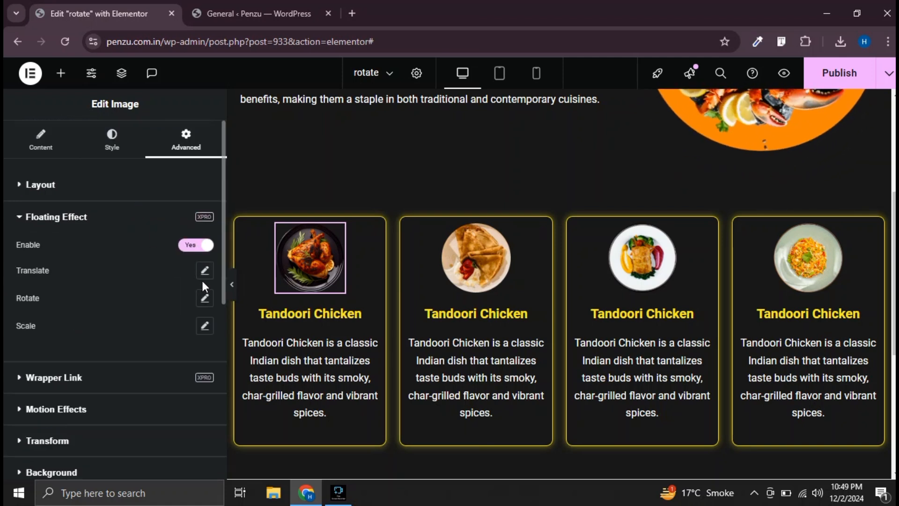
click(204, 297)
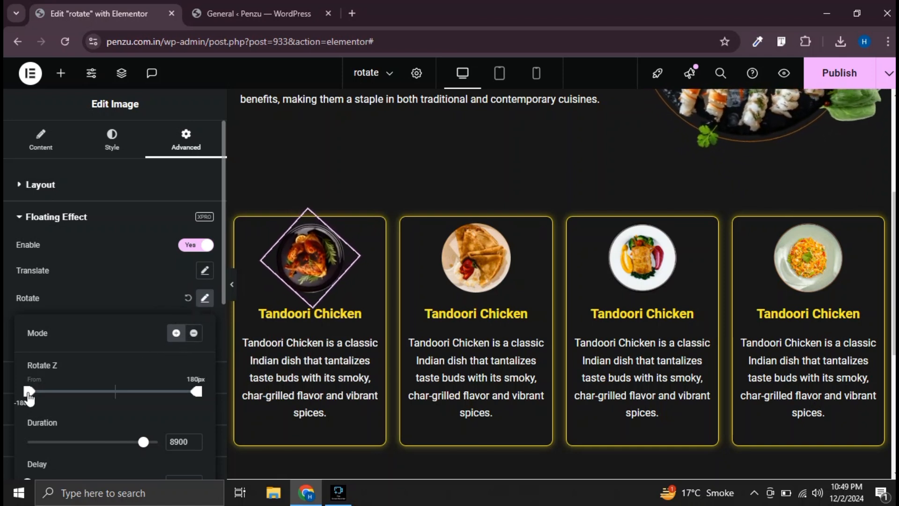
Try a Rotate Z range starting at -9px on the chicken image, and return the start to -180px
drag(29, 391, 110, 391)
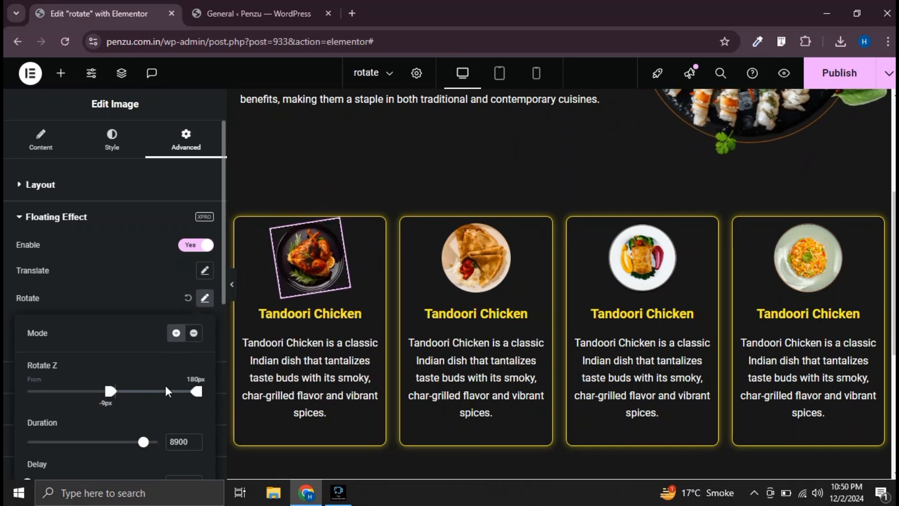
drag(197, 393, 121, 401)
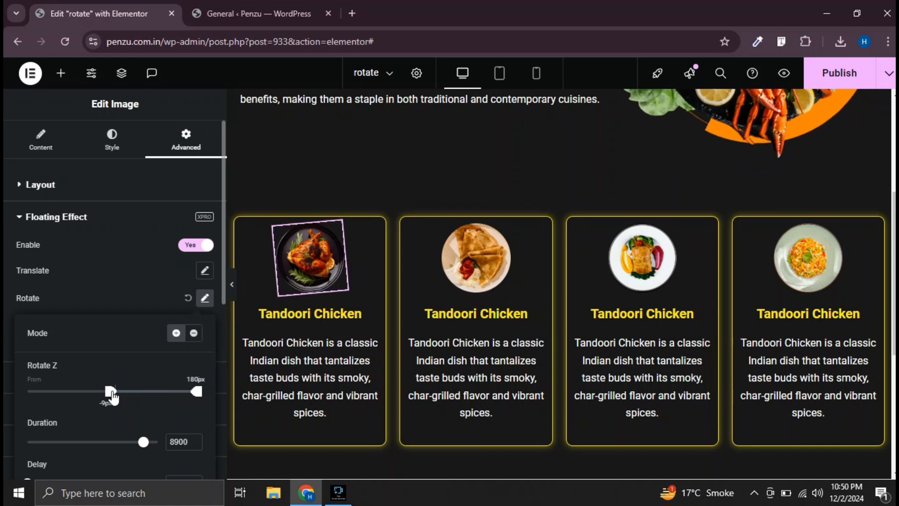
click(7, 385)
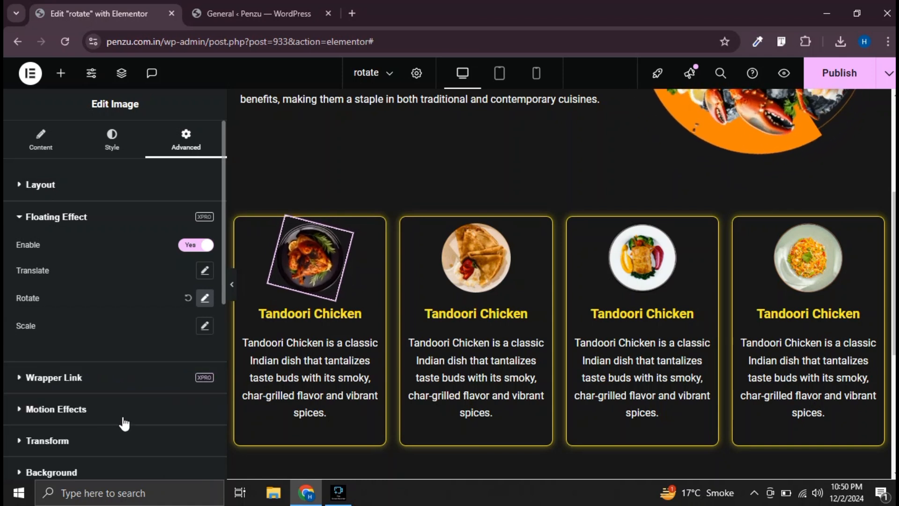
Set the chicken image's Rotate duration to 10000 and its delay to 500
click(205, 301)
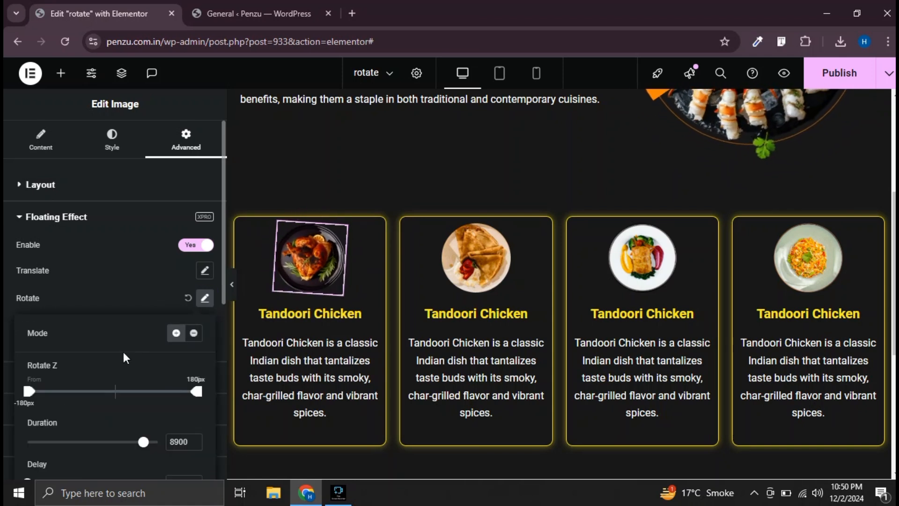
scroll(122, 352, down, 2)
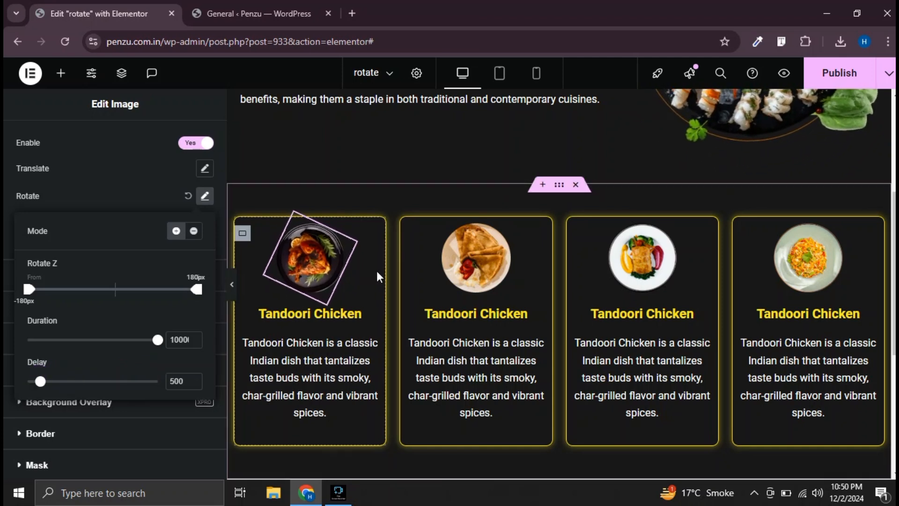
Enable the Floating Effect on the second card's image and activate Rotate with Rotate Z from -180px to about 176px
click(487, 262)
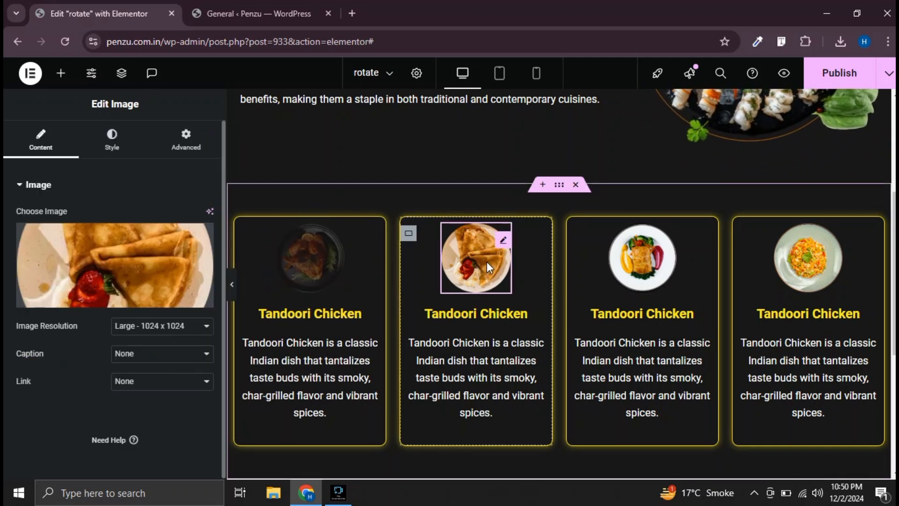
click(184, 149)
scroll(179, 264, down, 8)
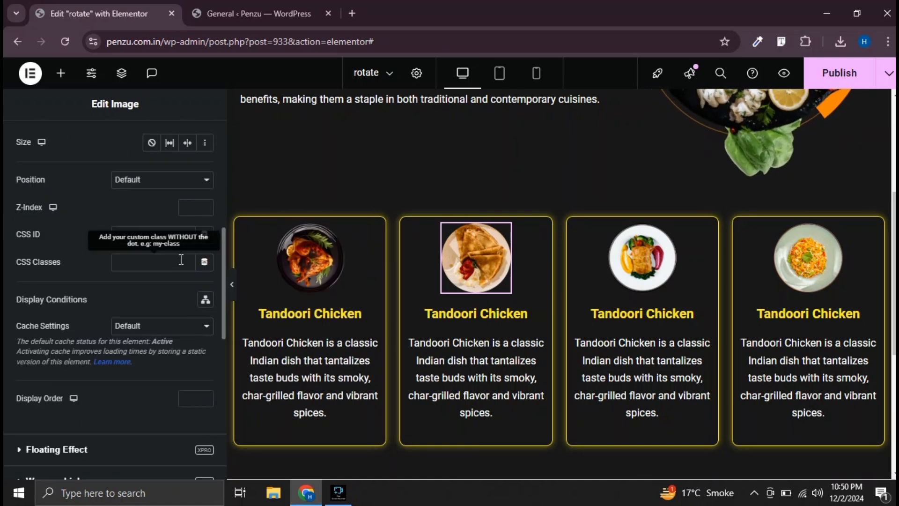
scroll(181, 260, down, 4)
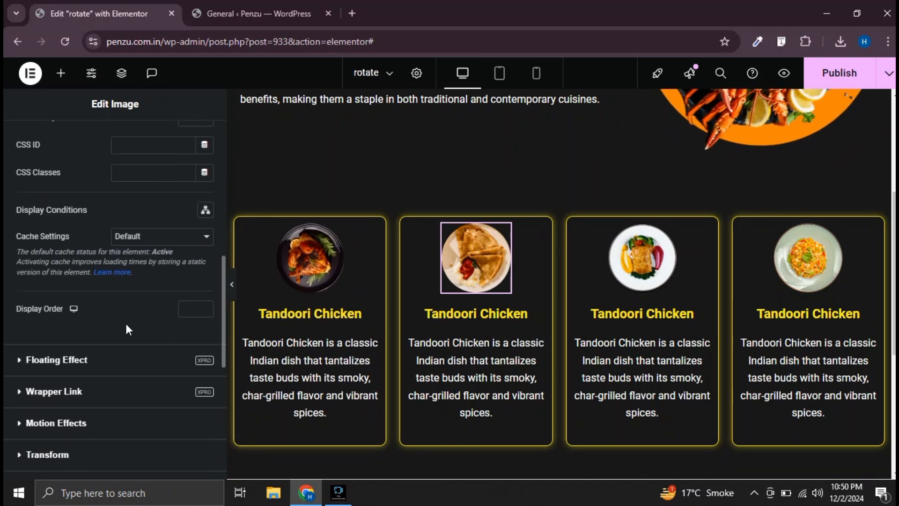
click(117, 358)
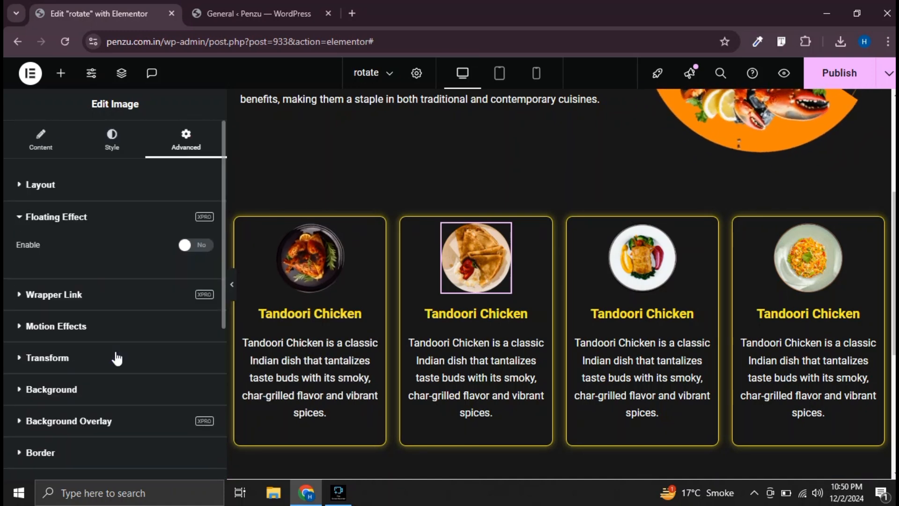
click(194, 247)
click(205, 298)
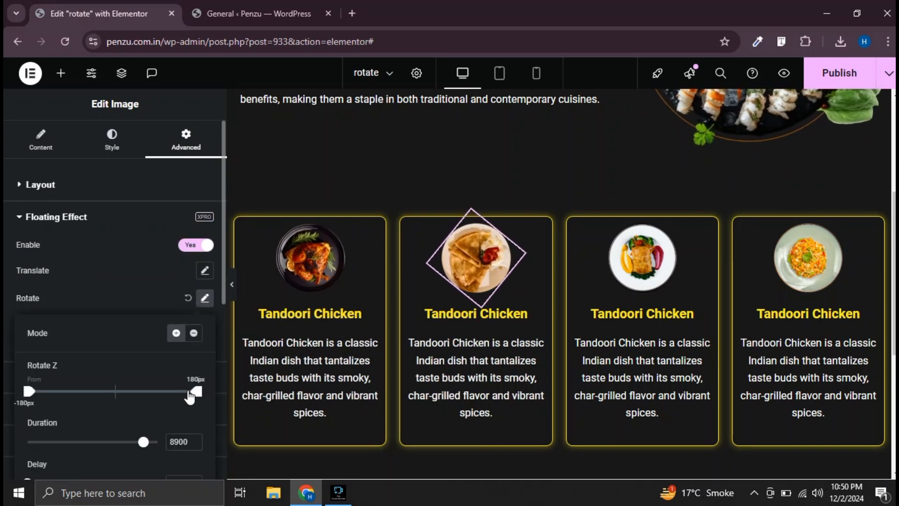
mouse_move(196, 391)
mouse_down()
mouse_move(185, 395)
mouse_move(199, 398)
mouse_up()
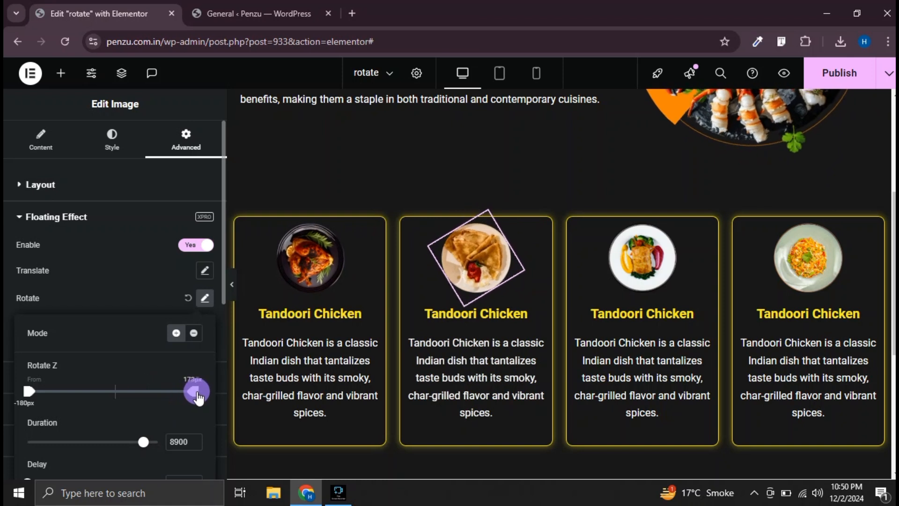
Copy the second card's image and paste its style onto the third and fourth cards' images
right_click(463, 262)
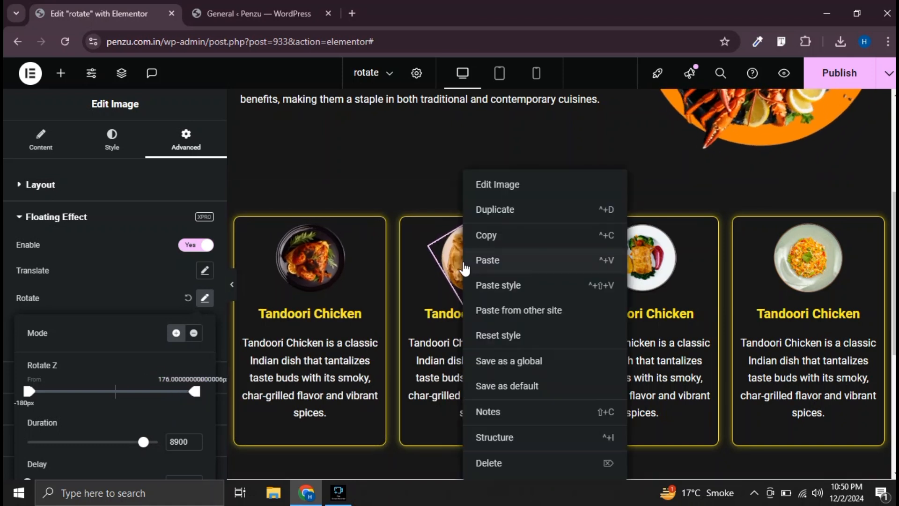
click(503, 235)
right_click(632, 249)
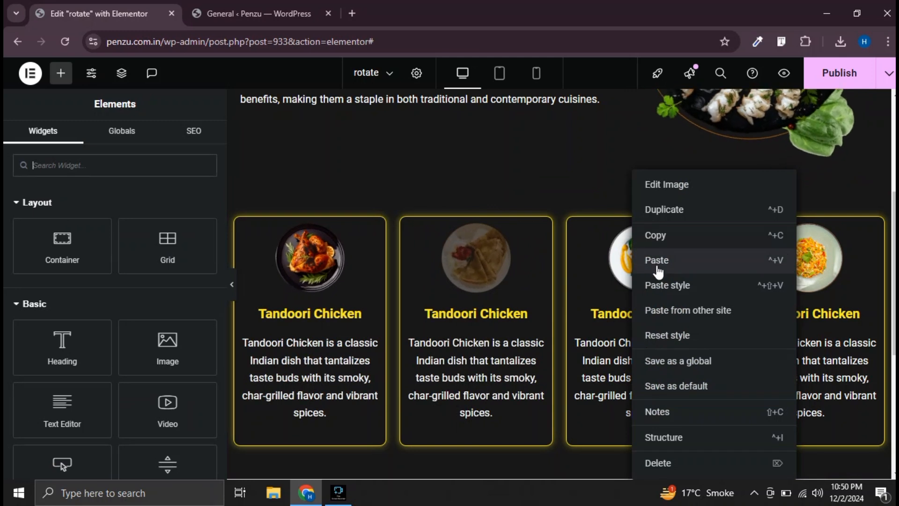
click(660, 284)
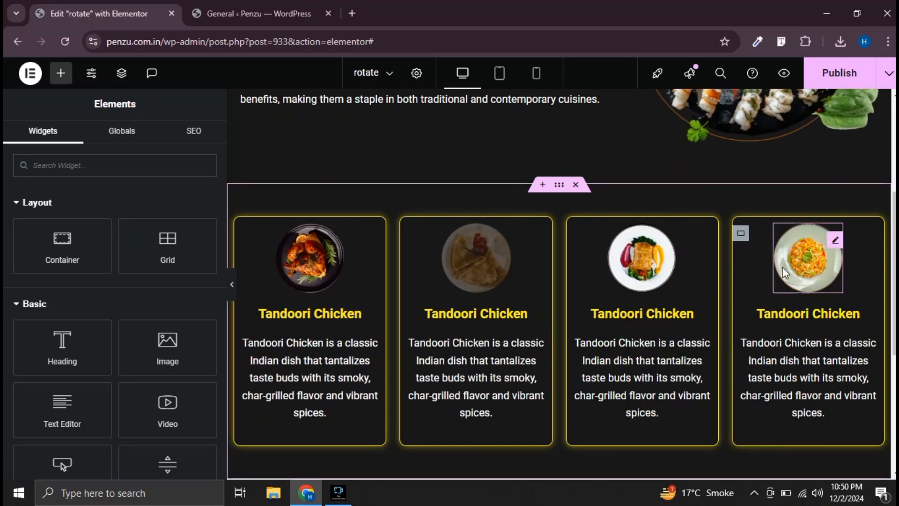
right_click(795, 262)
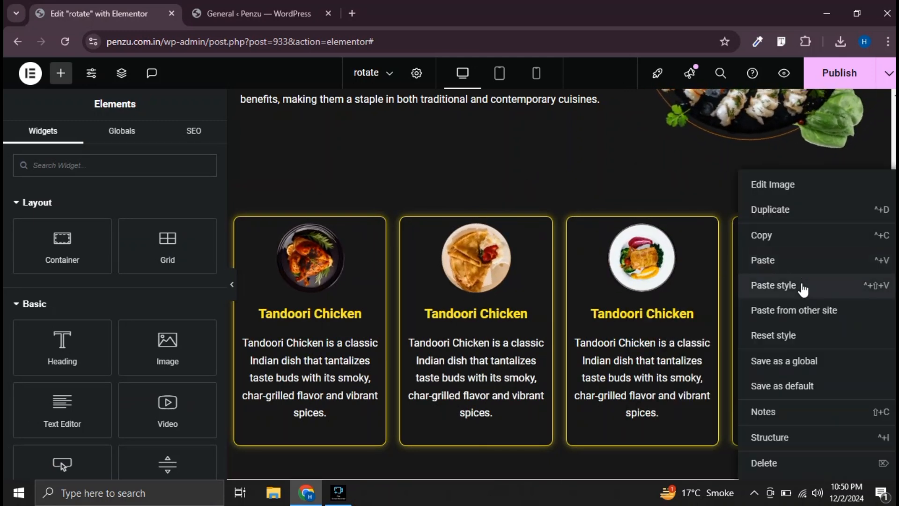
click(802, 284)
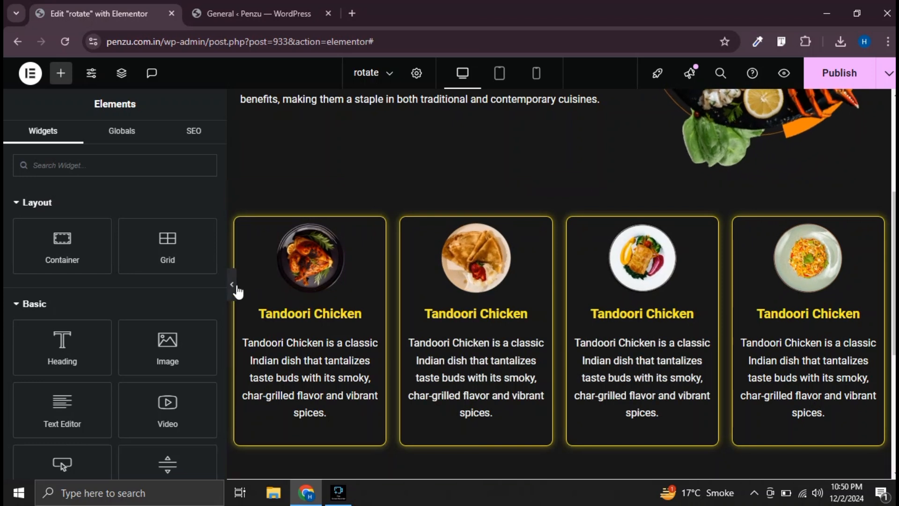
Publish the page, open its preview in a new tab, and return to the Elementor editor
click(836, 73)
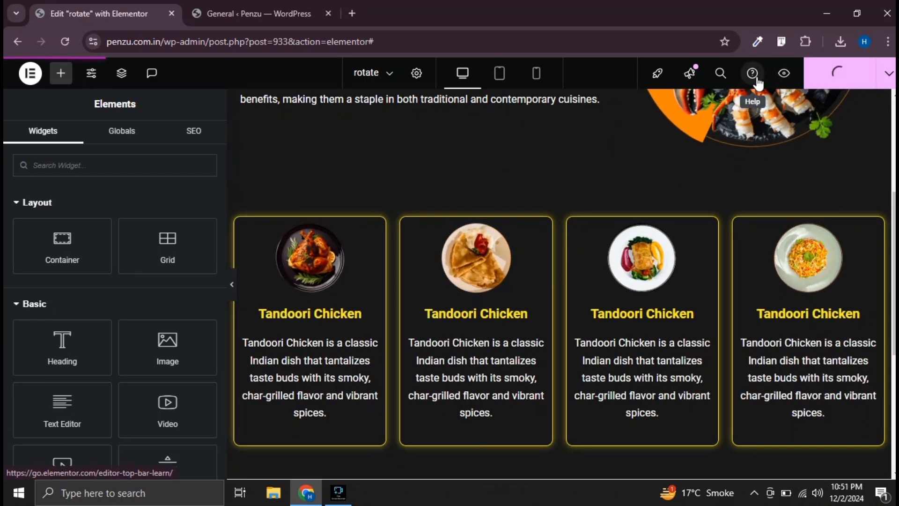
click(784, 73)
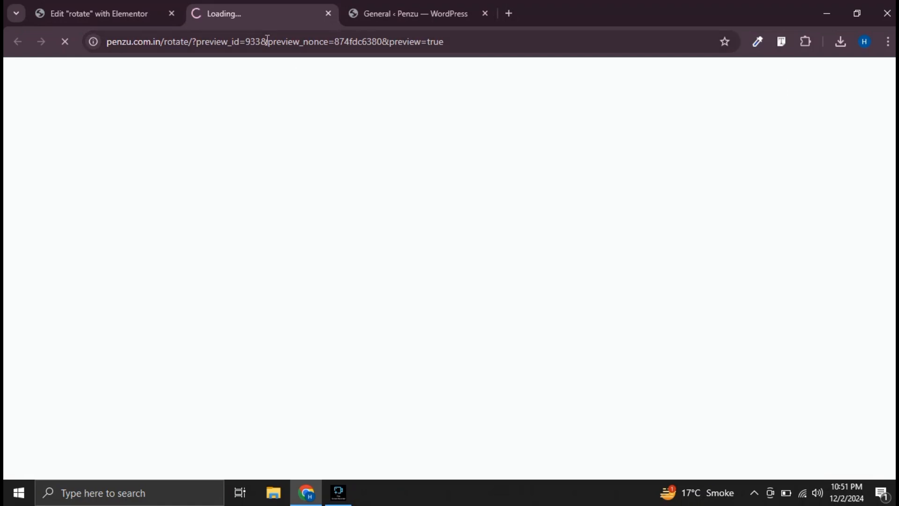
click(96, 2)
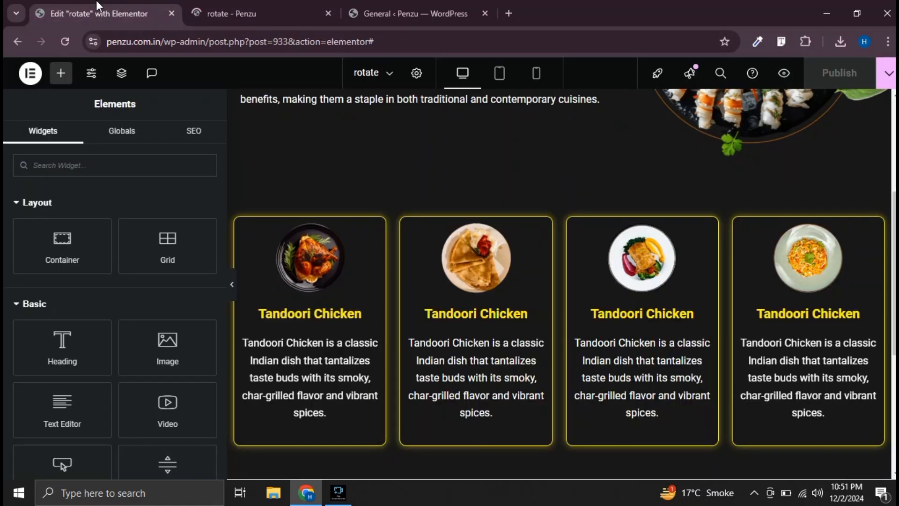
In the tablet view, set the container holding the four food cards to Wrap
click(500, 79)
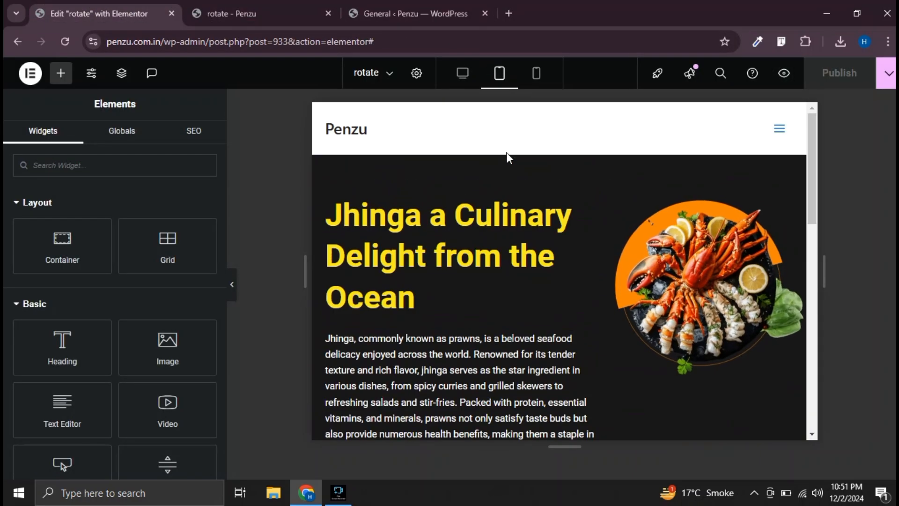
scroll(507, 152, down, 7)
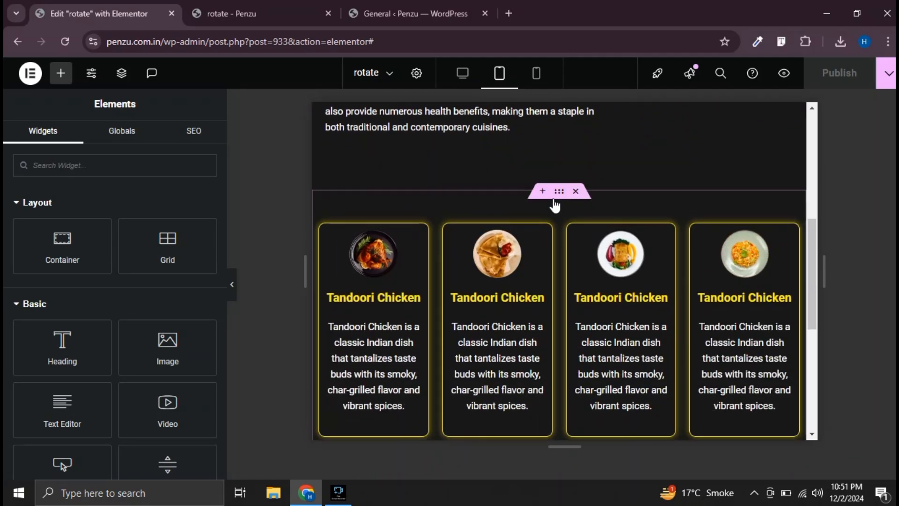
click(561, 196)
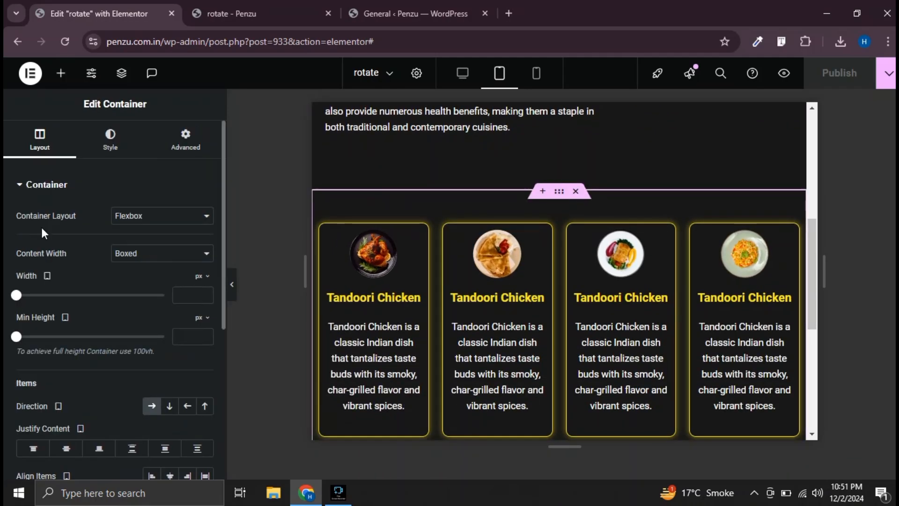
scroll(42, 229, down, 5)
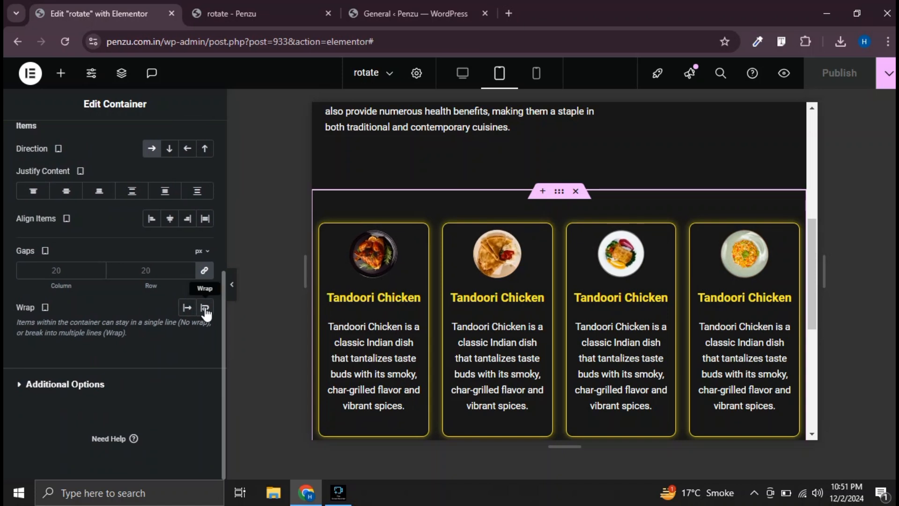
click(205, 308)
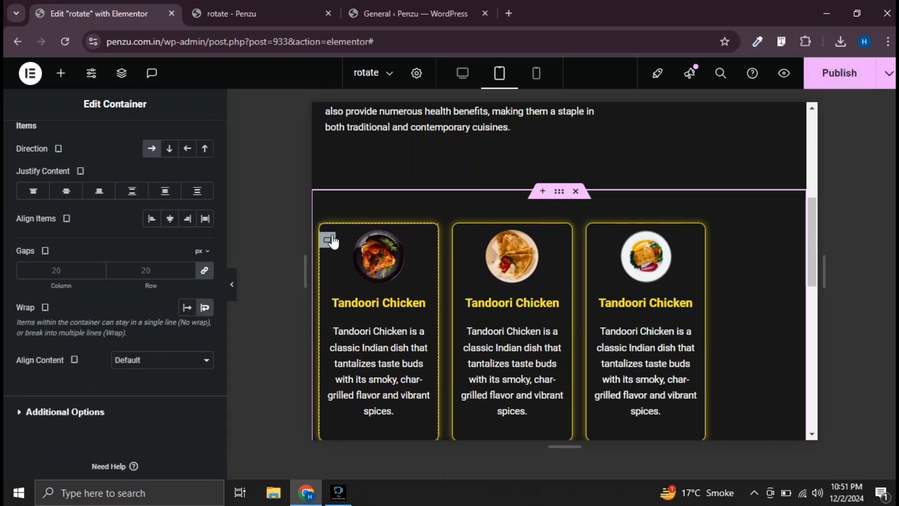
Set the first food card container's tablet width to 48%
click(327, 240)
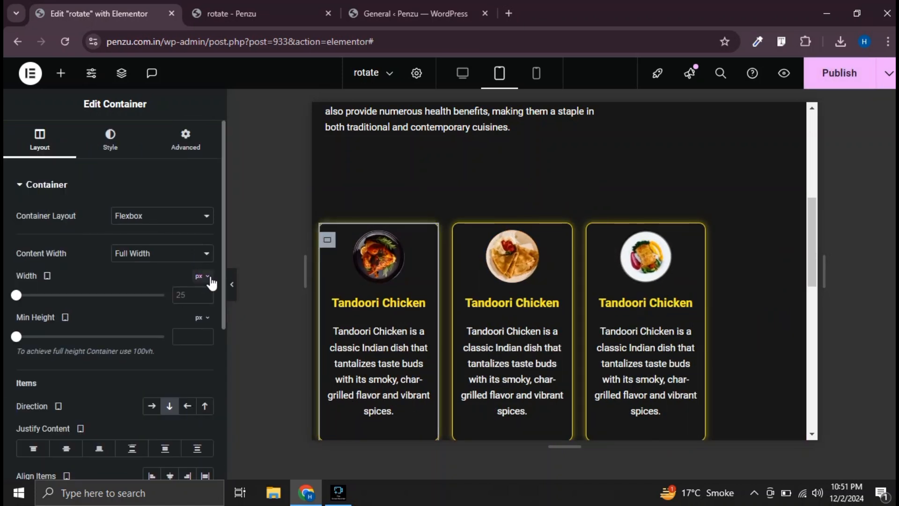
click(202, 293)
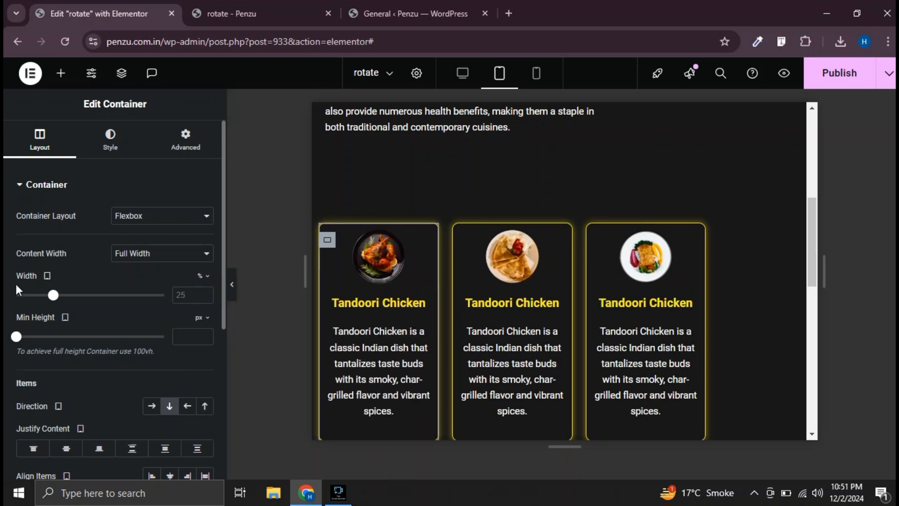
drag(53, 296, 89, 300)
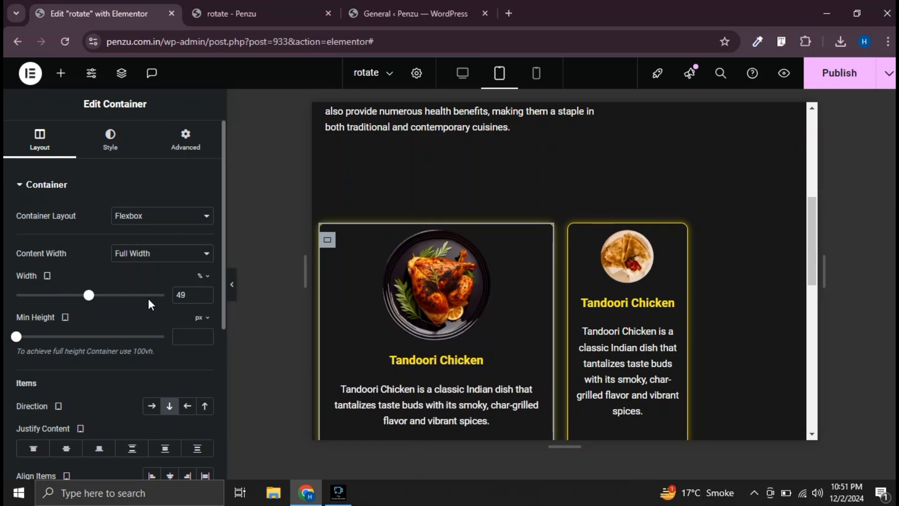
click(182, 294)
key(Down)
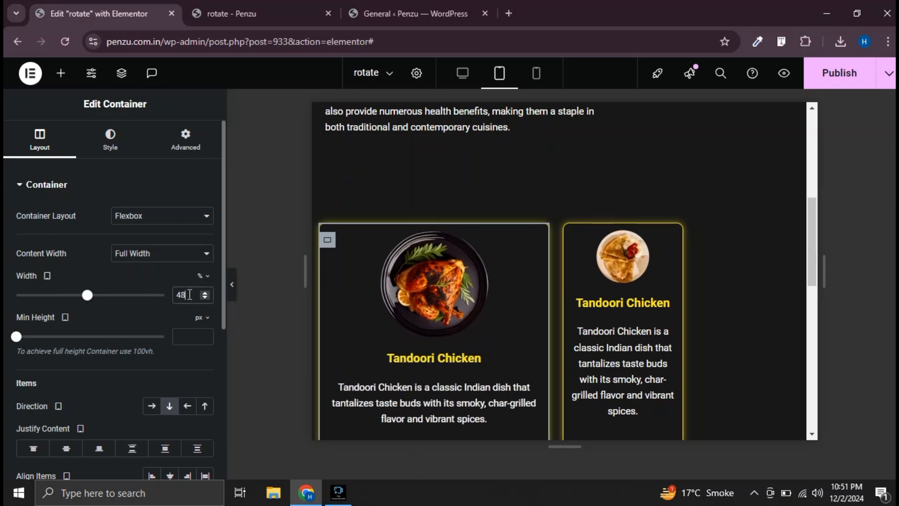
Copy the first card's container and paste its style onto the second, third and fourth card containers
right_click(329, 244)
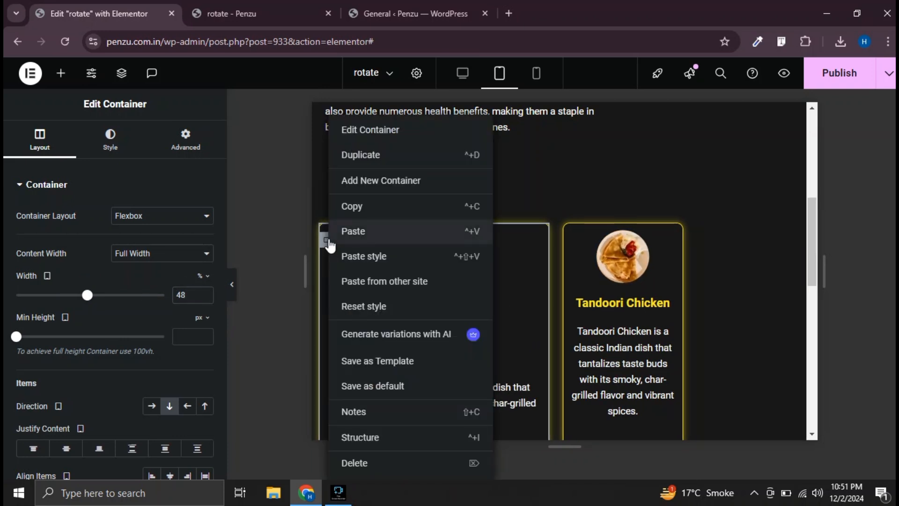
click(413, 206)
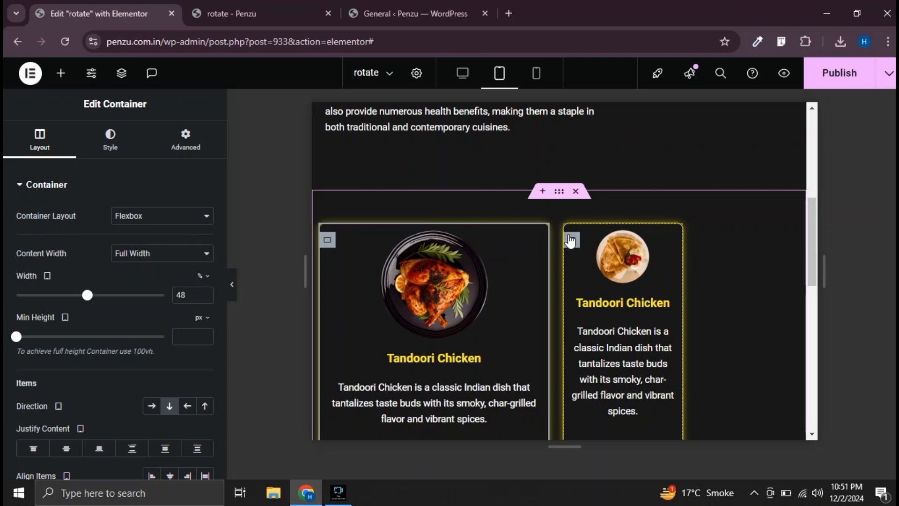
right_click(568, 229)
click(611, 259)
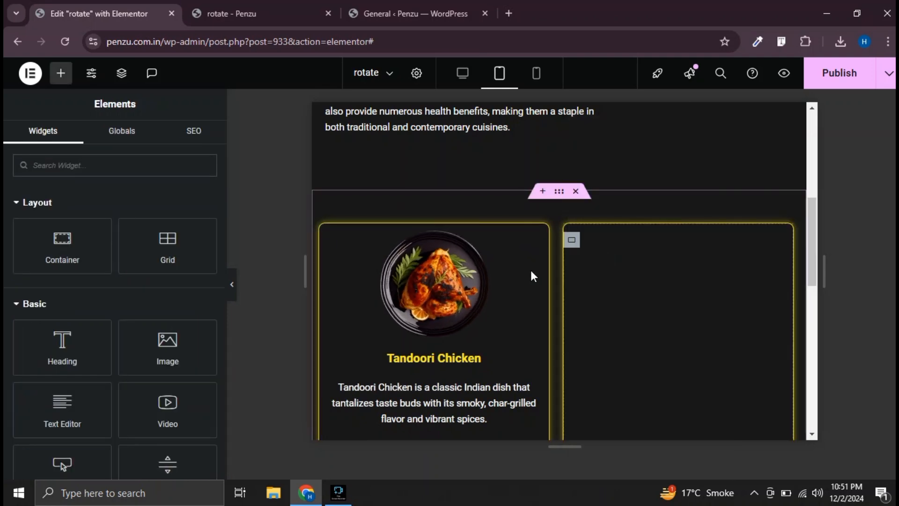
scroll(526, 271, down, 5)
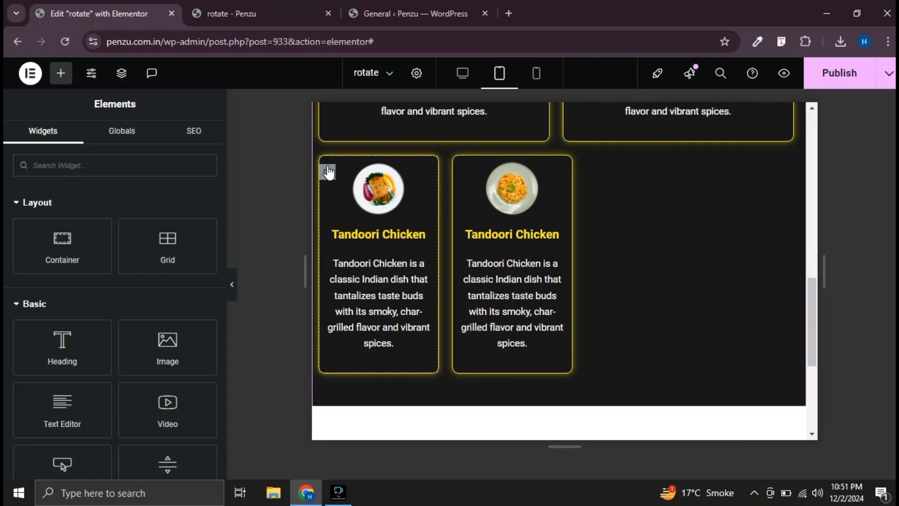
right_click(329, 173)
click(373, 257)
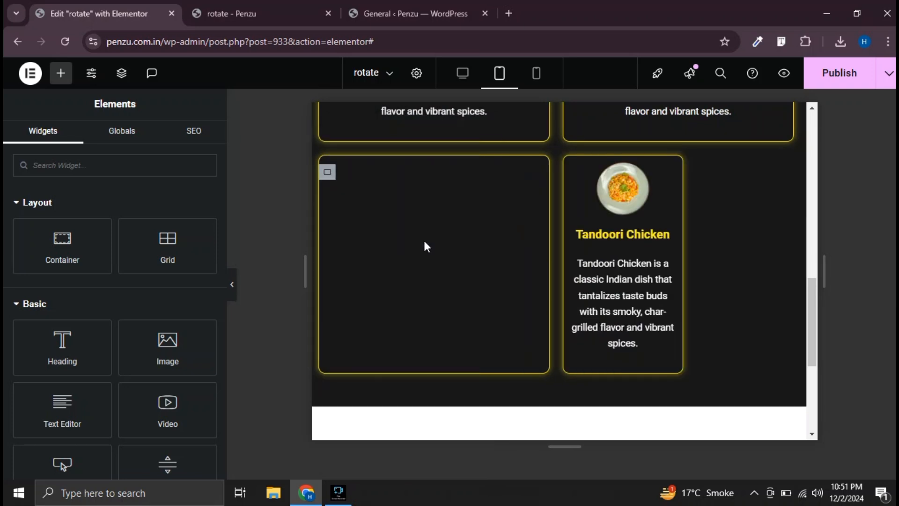
right_click(573, 175)
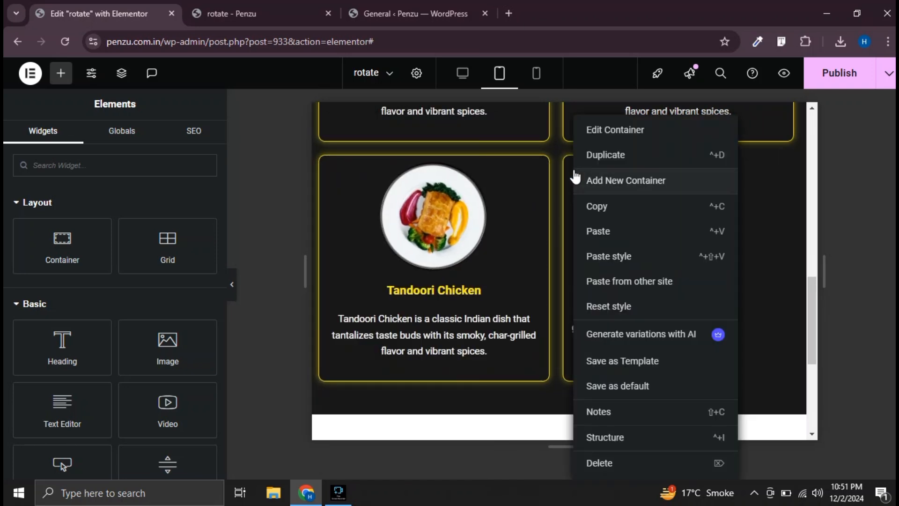
click(618, 257)
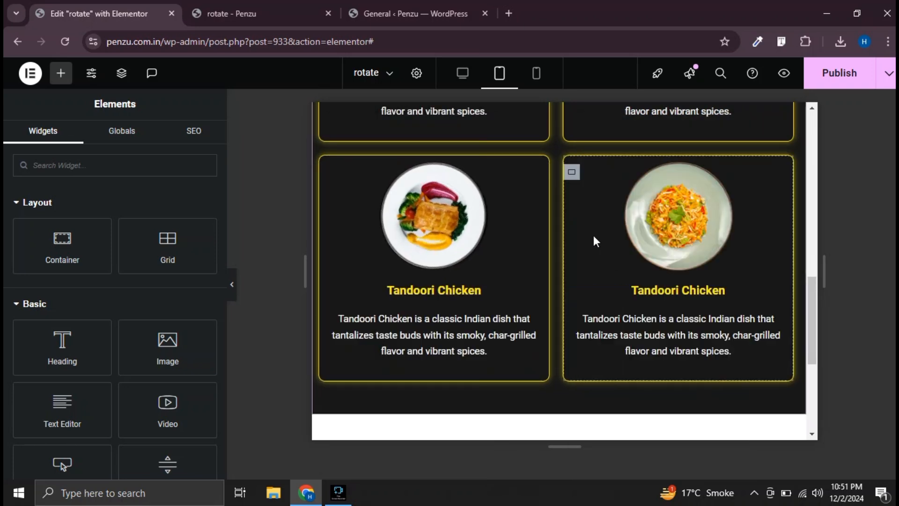
Set the tablet Justify Content of the container holding the four food cards to Center
scroll(571, 212, up, 2)
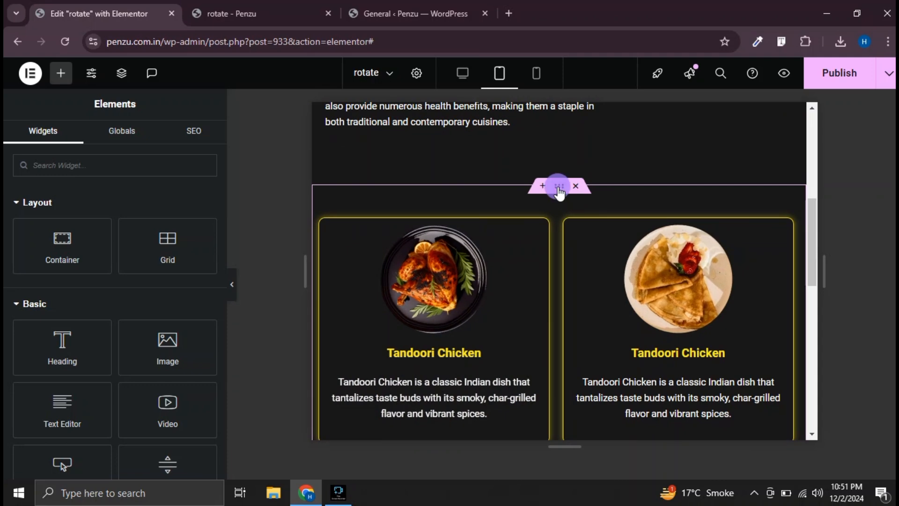
click(560, 187)
scroll(105, 308, down, 3)
scroll(106, 307, down, 2)
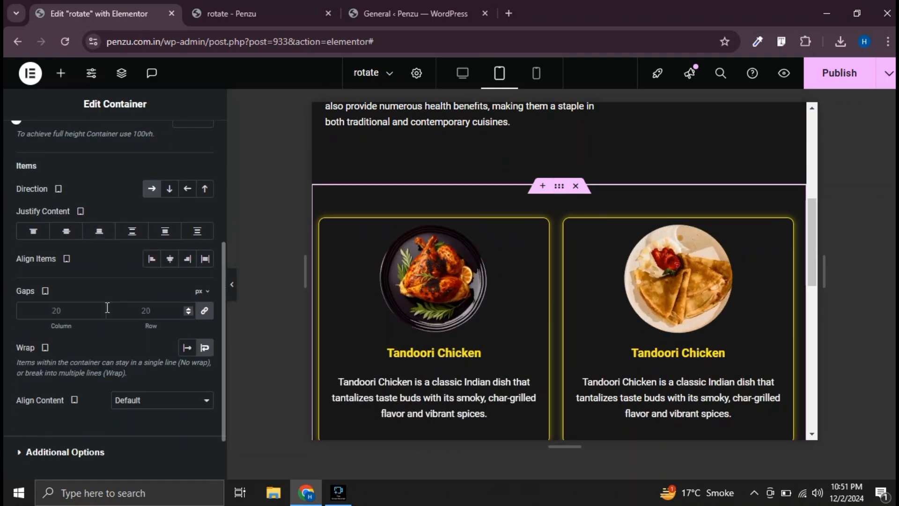
click(66, 231)
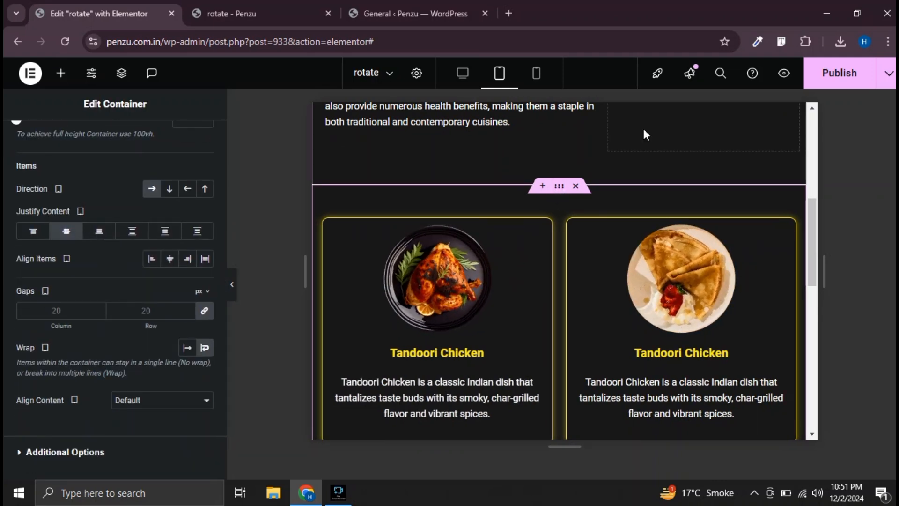
Check the food cards' layout in the Mobile Portrait view and publish the page
click(537, 74)
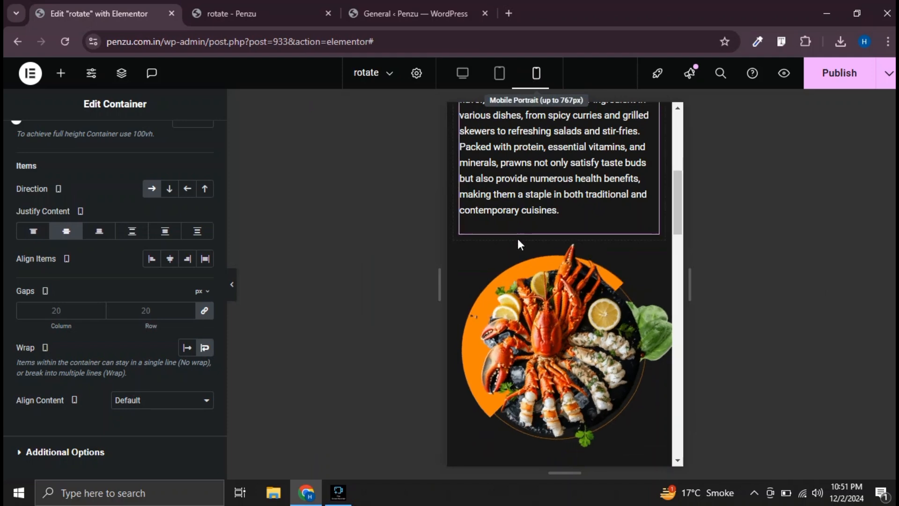
scroll(518, 238, down, 5)
scroll(518, 238, down, 3)
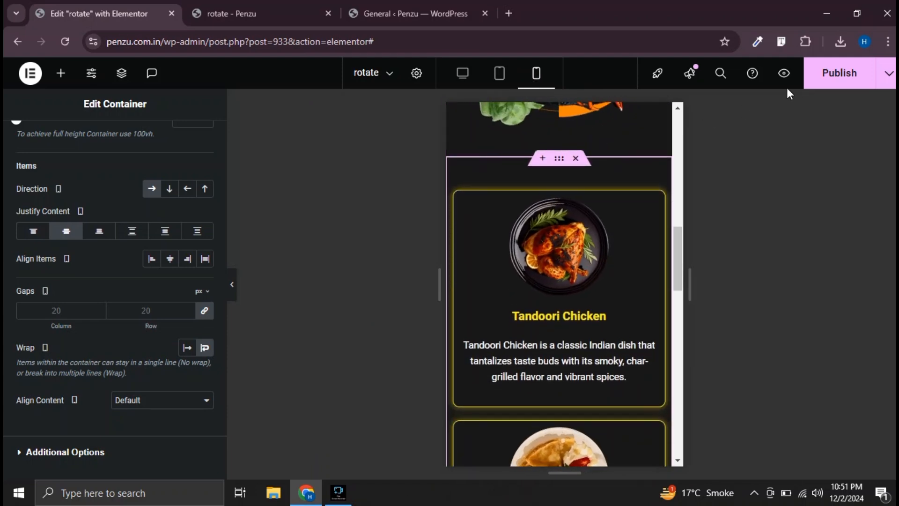
click(839, 73)
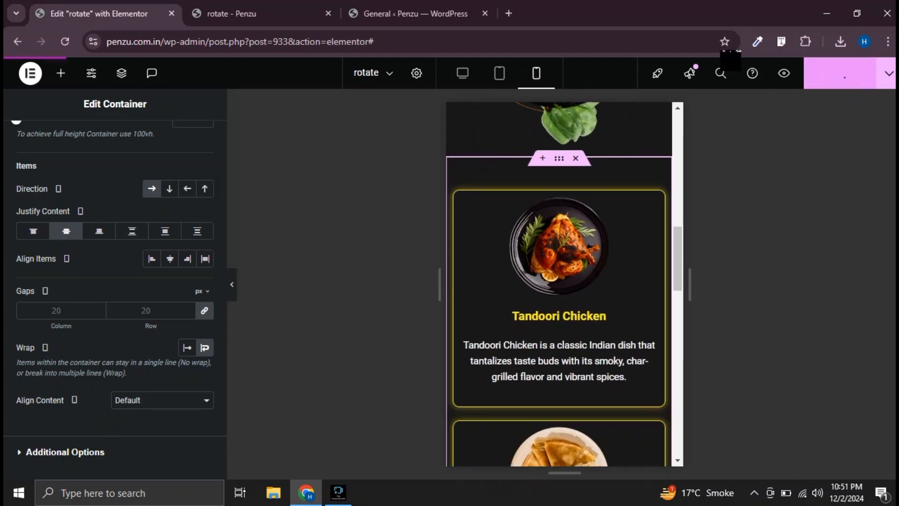
Switch to the page preview tab and examine the rotating hero image and the four food cards
click(290, 2)
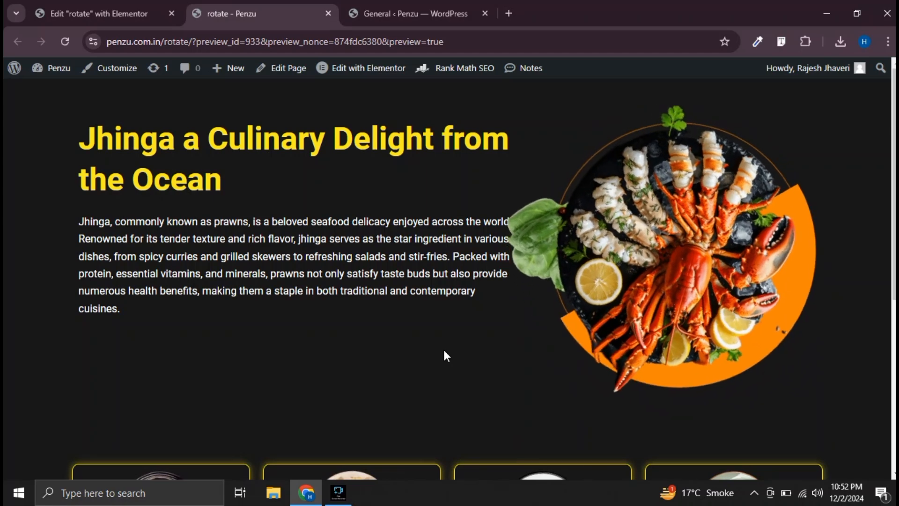
scroll(444, 350, down, 5)
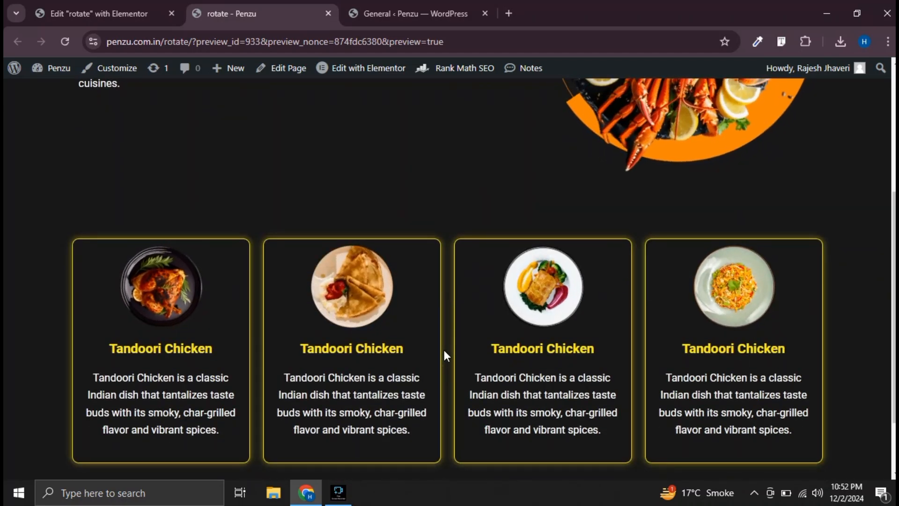
scroll(444, 350, down, 1)
scroll(444, 350, up, 1)
scroll(443, 350, up, 1)
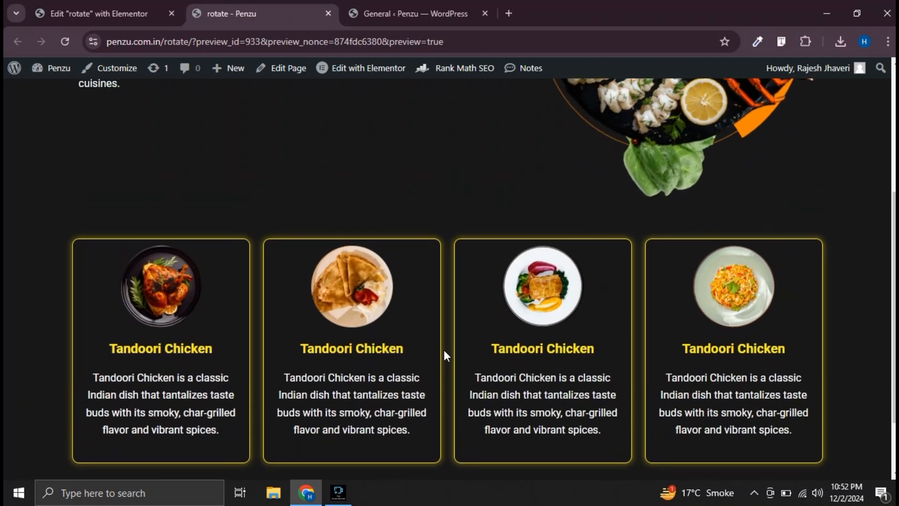